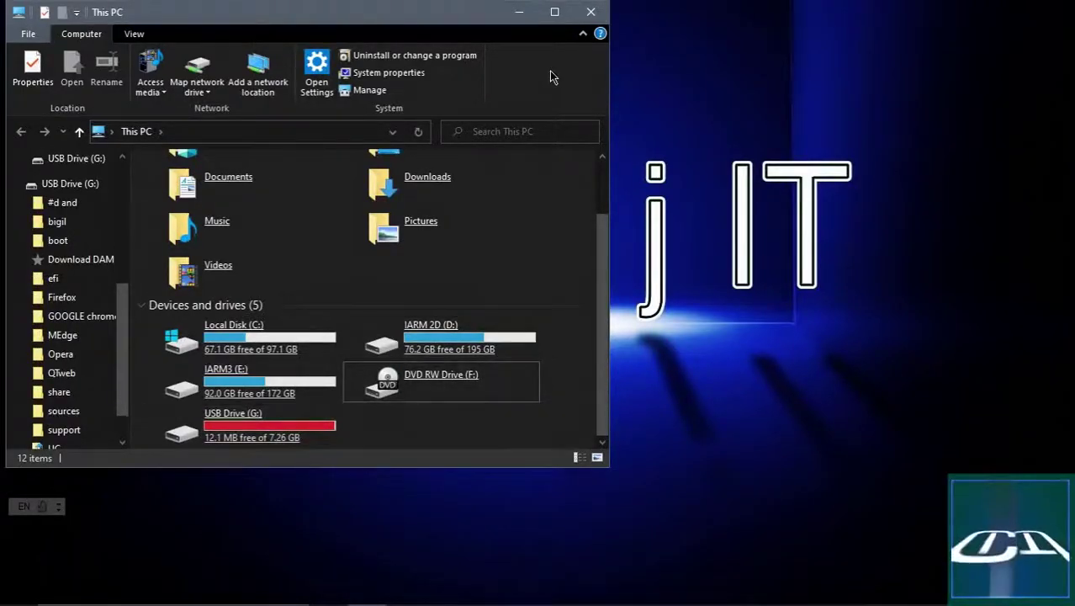
- Review the properties of USB drive G:, covering its general, tools, hardware, sharing, ReadyBoost and customization settings, and close them
{"action": "left_click", "coordinate": [554, 12]}
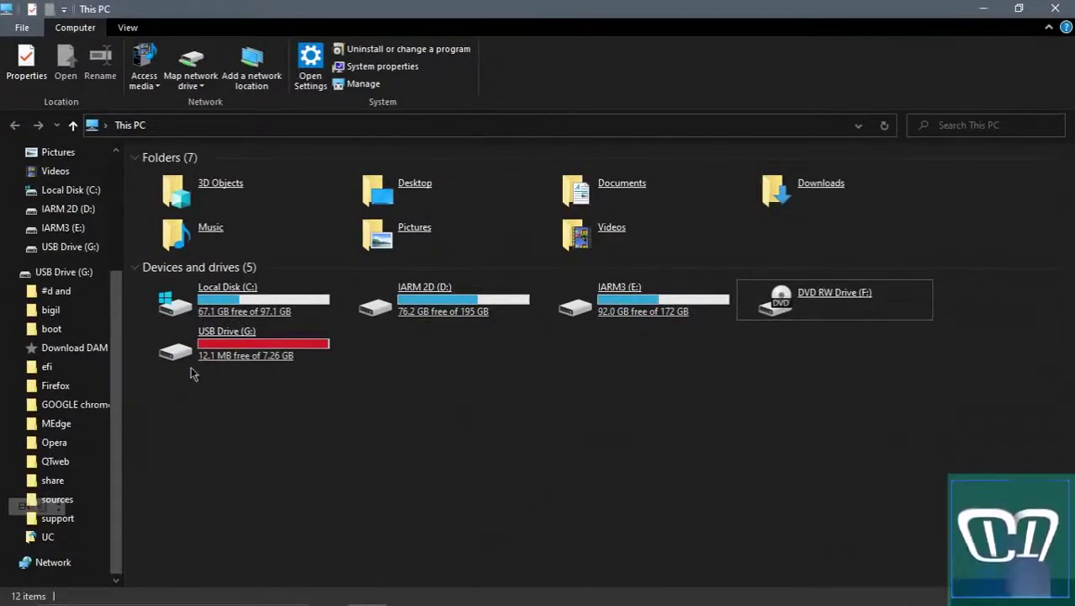
{"action": "mouse_move", "coordinate": [258, 346]}
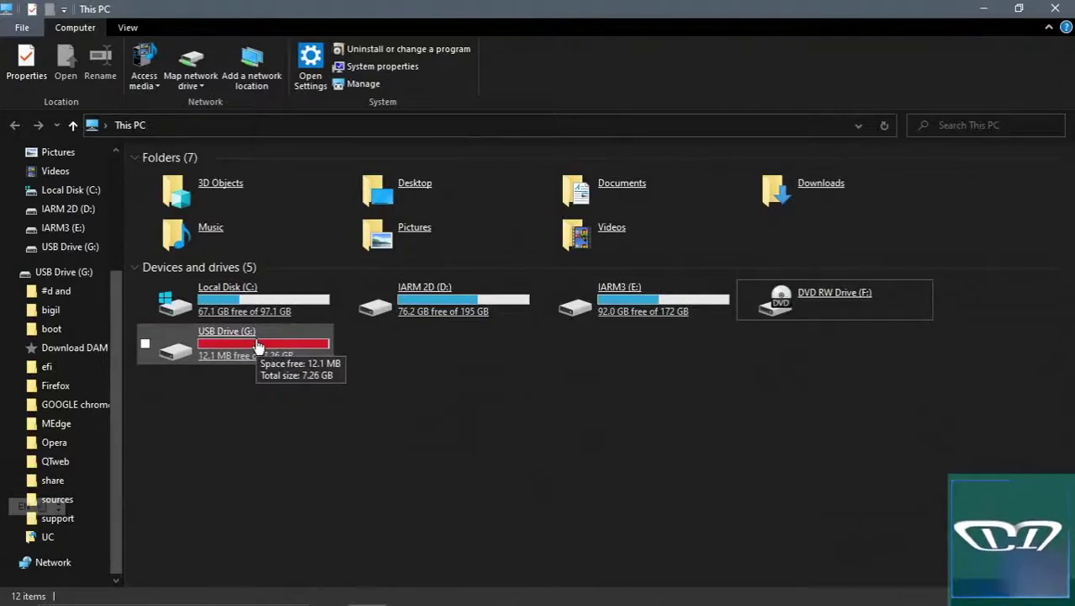
{"action": "right_click", "coordinate": [258, 347]}
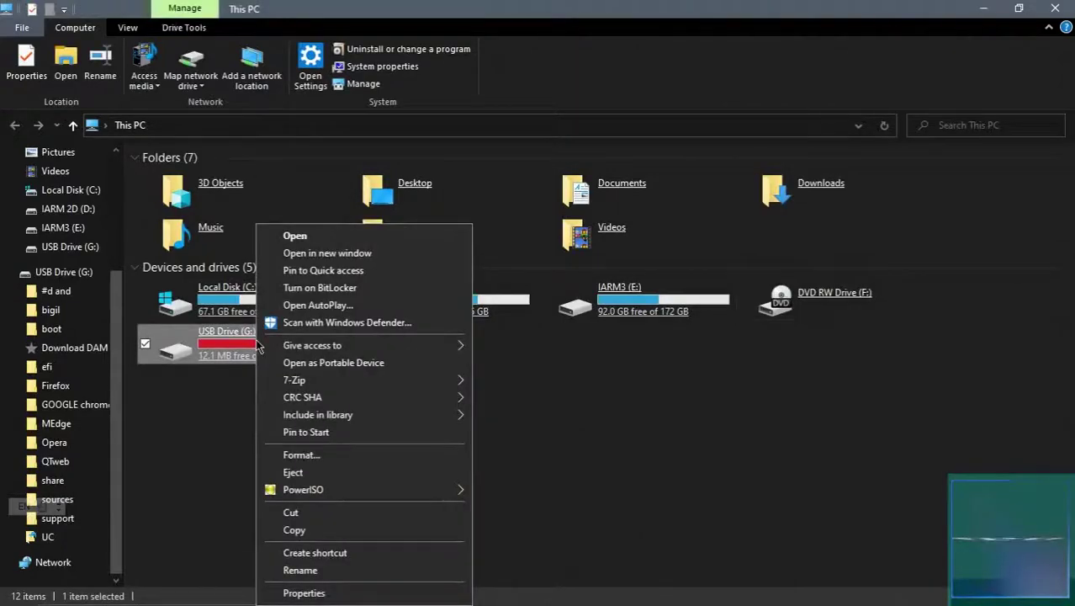
{"action": "left_click", "coordinate": [304, 593]}
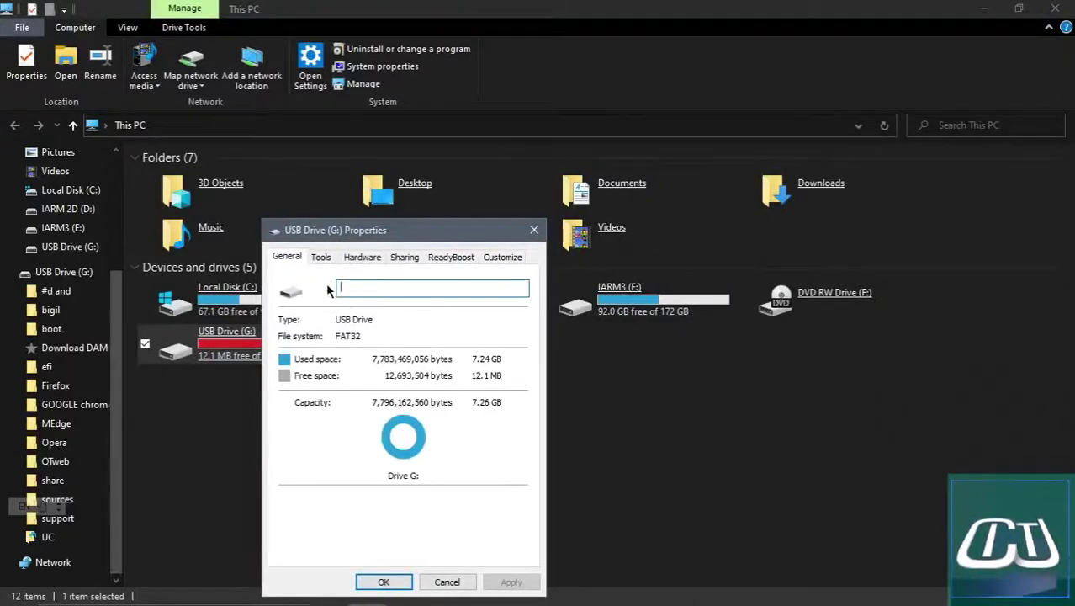
{"action": "left_click", "coordinate": [320, 260]}
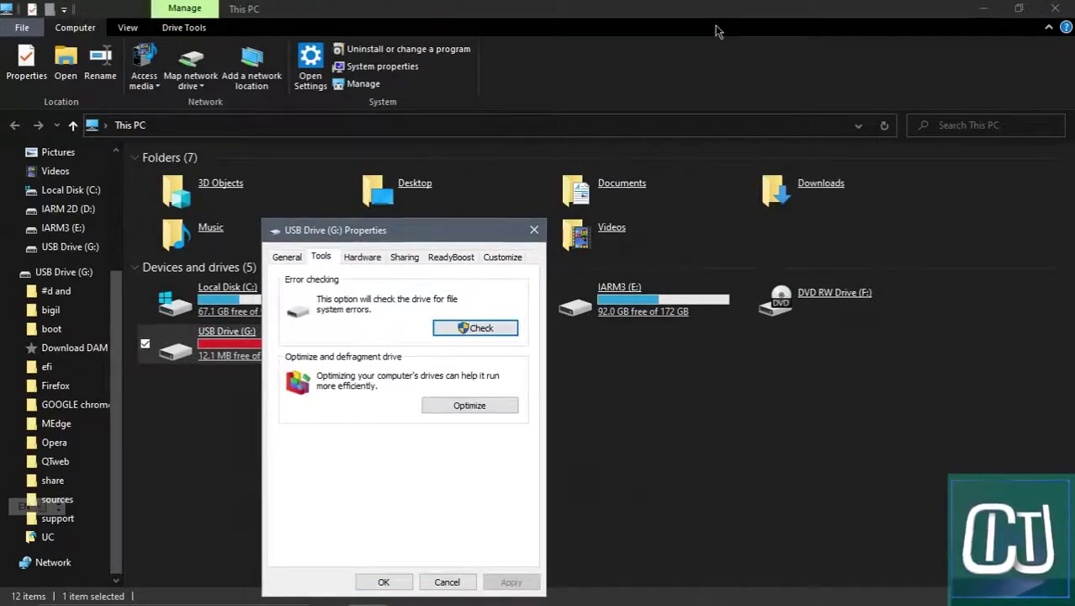
{"action": "left_click", "coordinate": [1056, 8]}
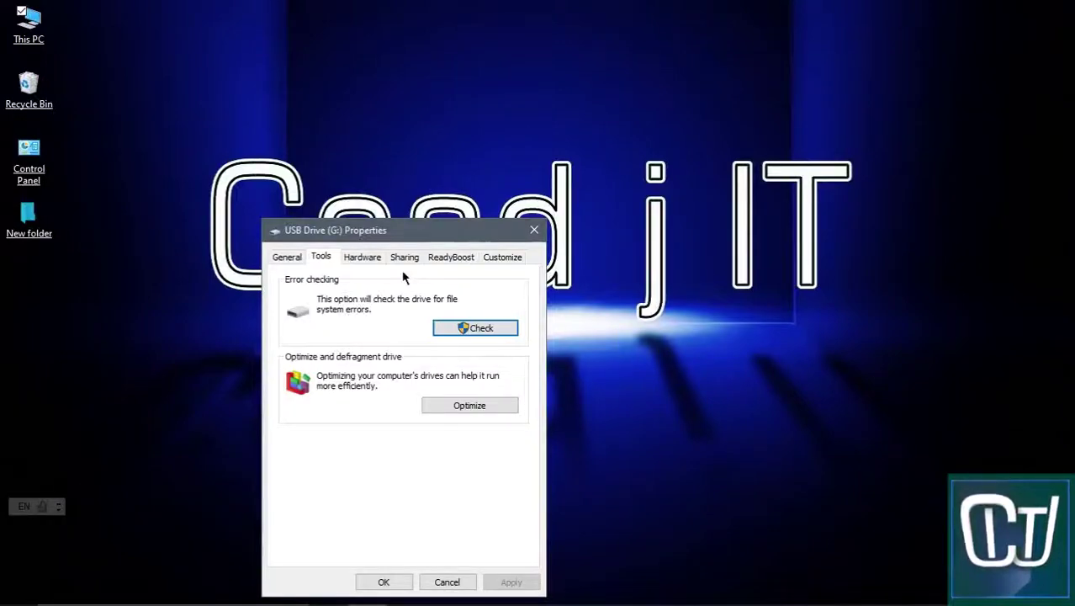
{"action": "left_click", "coordinate": [286, 259]}
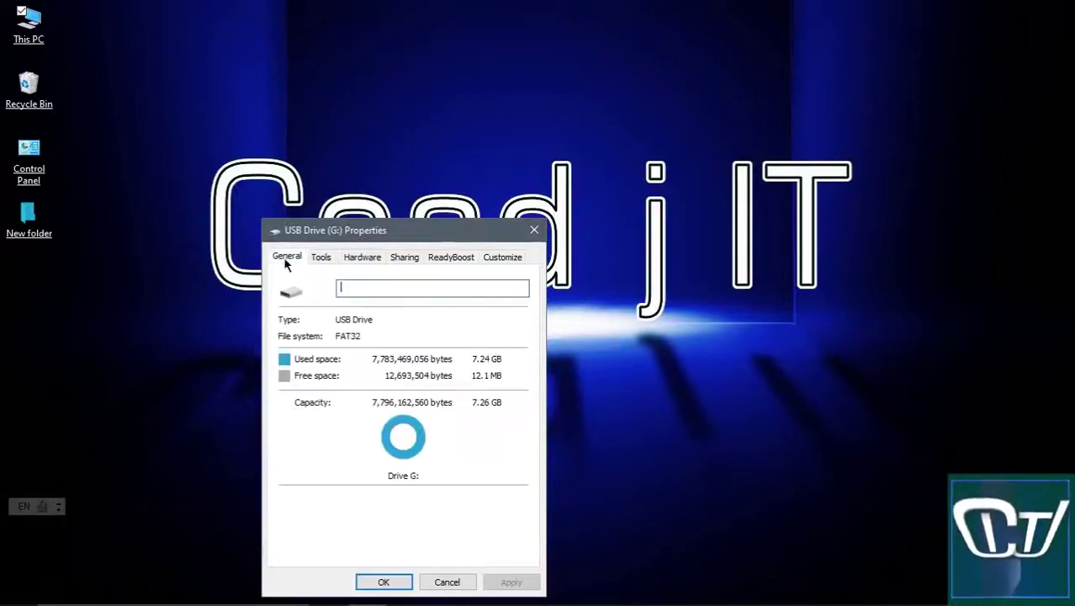
{"action": "left_click", "coordinate": [360, 258]}
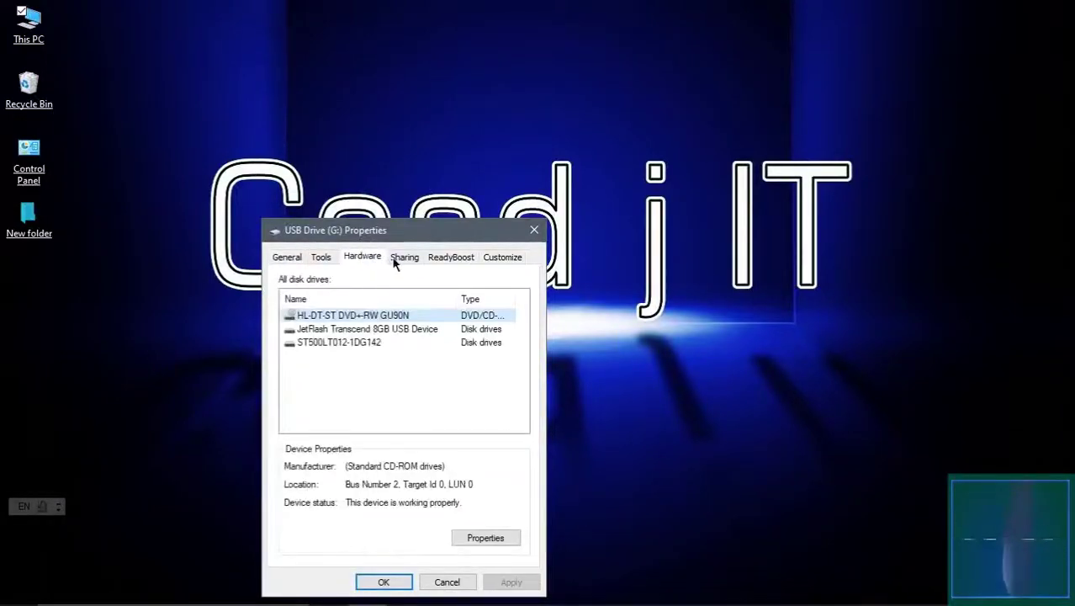
{"action": "left_click", "coordinate": [402, 258]}
{"action": "left_click", "coordinate": [447, 261]}
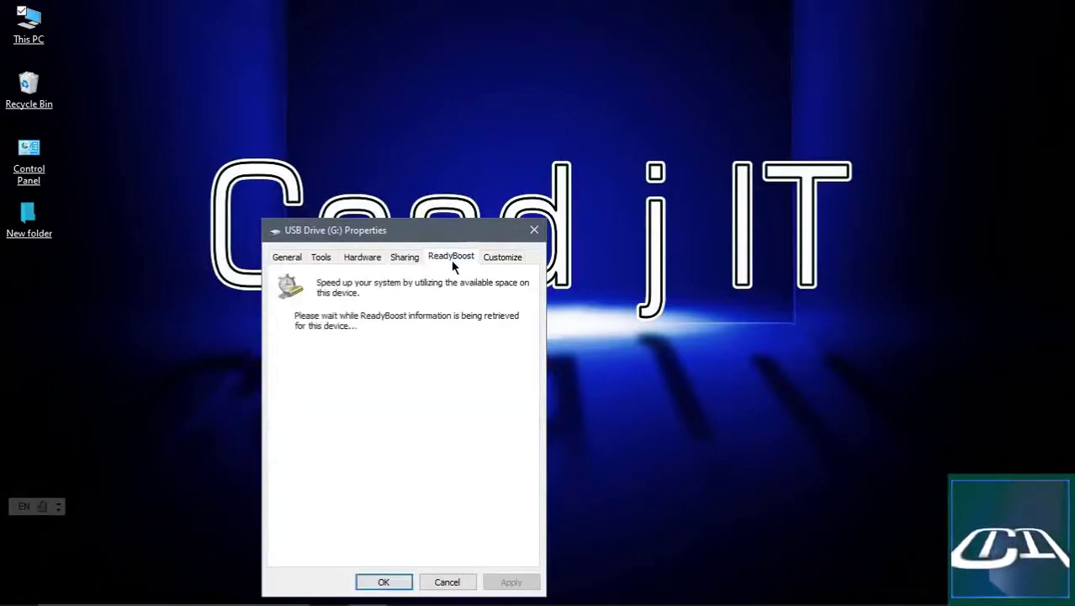
{"action": "left_click", "coordinate": [503, 259]}
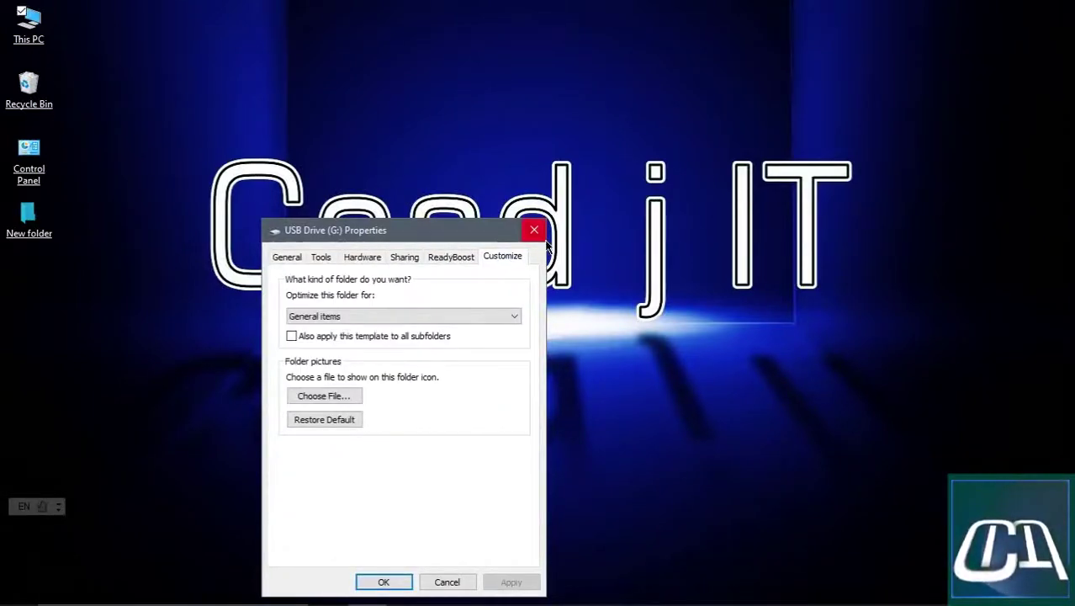
{"action": "left_click", "coordinate": [534, 230]}
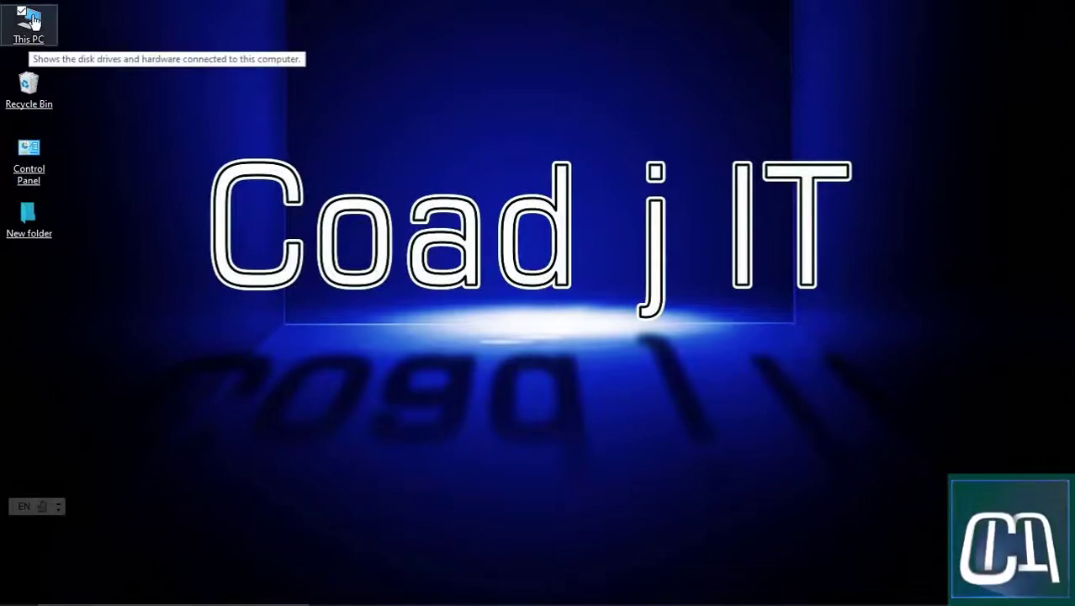
- Reopen This PC and bring up the format settings for USB drive G:, keeping the 7.27 GB capacity
{"action": "key", "text": "Return"}
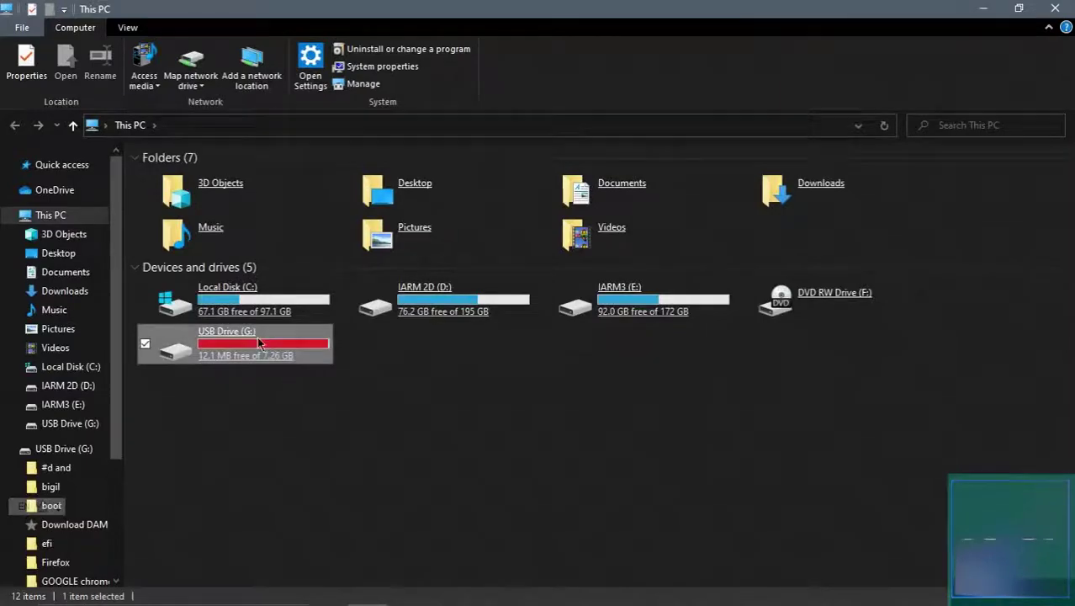
{"action": "right_click", "coordinate": [260, 345]}
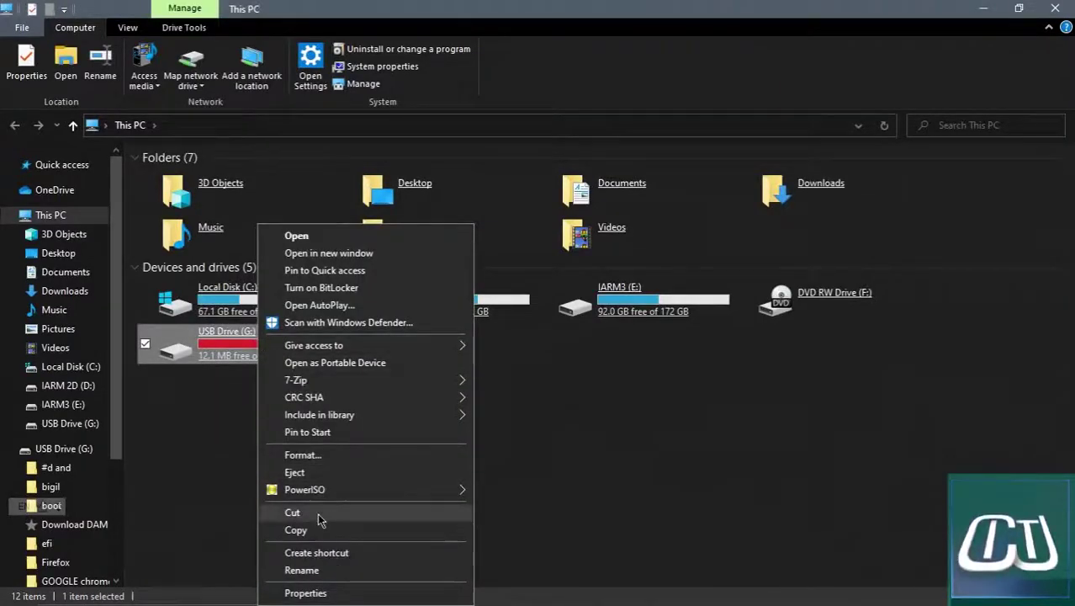
{"action": "left_click", "coordinate": [352, 455]}
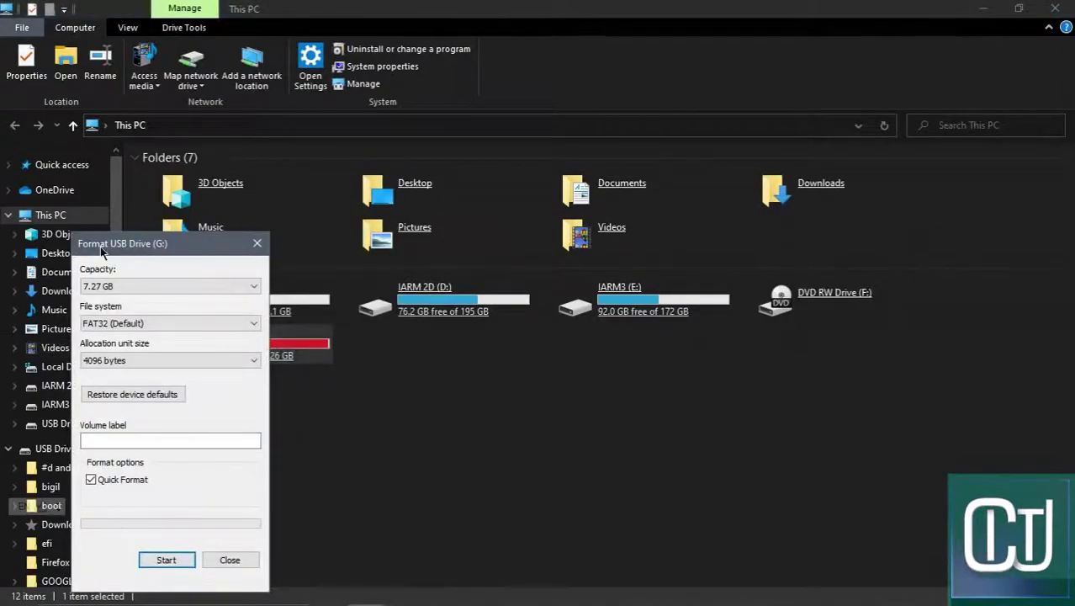
{"action": "left_click_drag", "start_coordinate": [108, 248], "coordinate": [524, 82]}
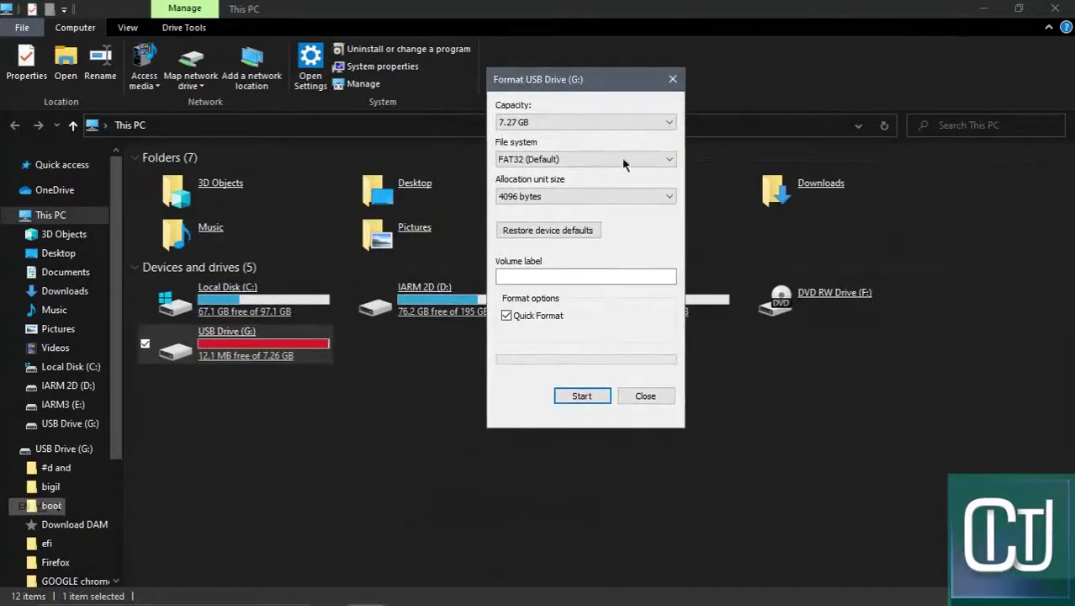
{"action": "left_click", "coordinate": [562, 122]}
{"action": "left_click", "coordinate": [562, 122]}
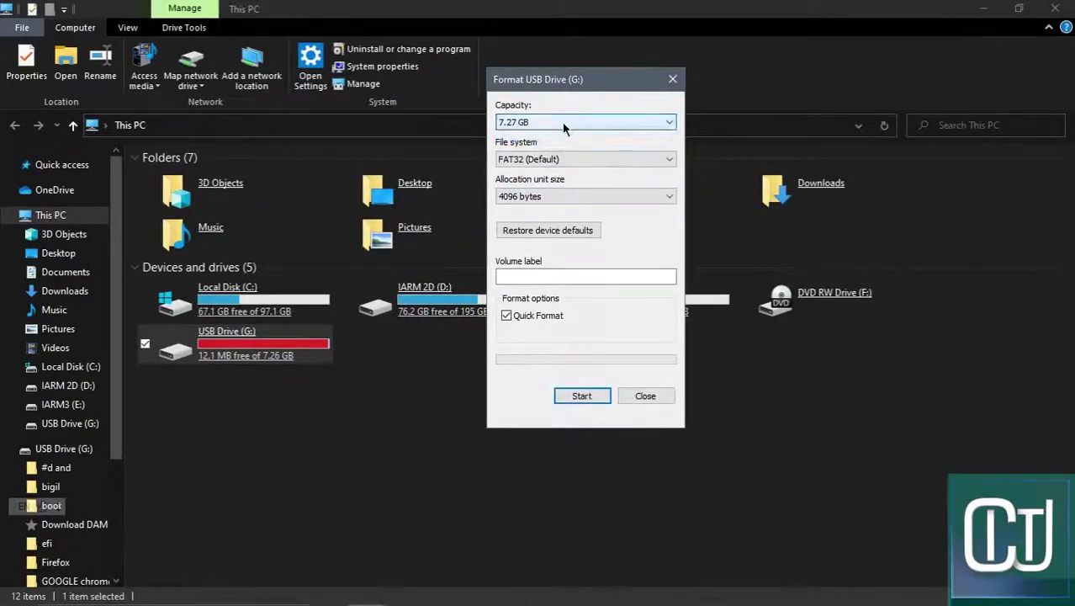
- Try NTFS as the USB drive's file system and restore the device defaults in the format settings
{"action": "left_click", "coordinate": [551, 159]}
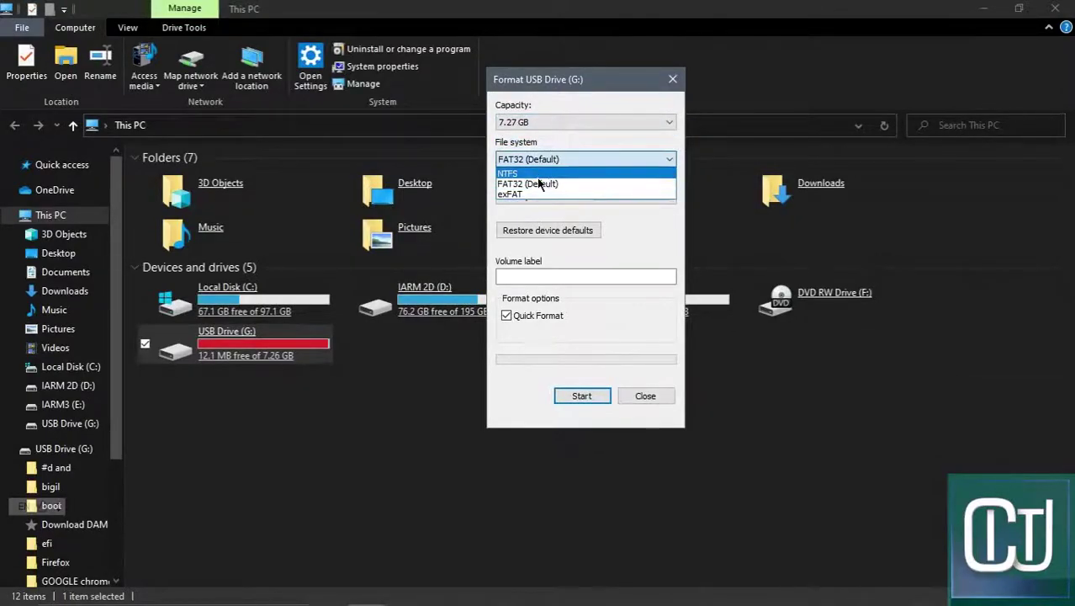
{"action": "left_click", "coordinate": [541, 174]}
{"action": "left_click", "coordinate": [533, 198]}
{"action": "left_click", "coordinate": [532, 199]}
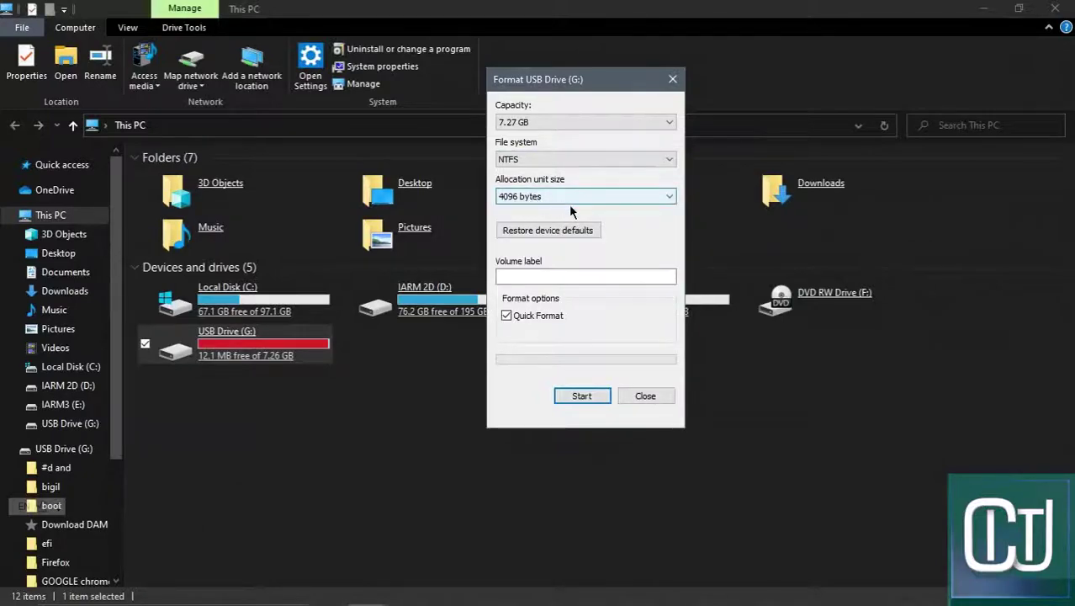
{"action": "left_click", "coordinate": [548, 229]}
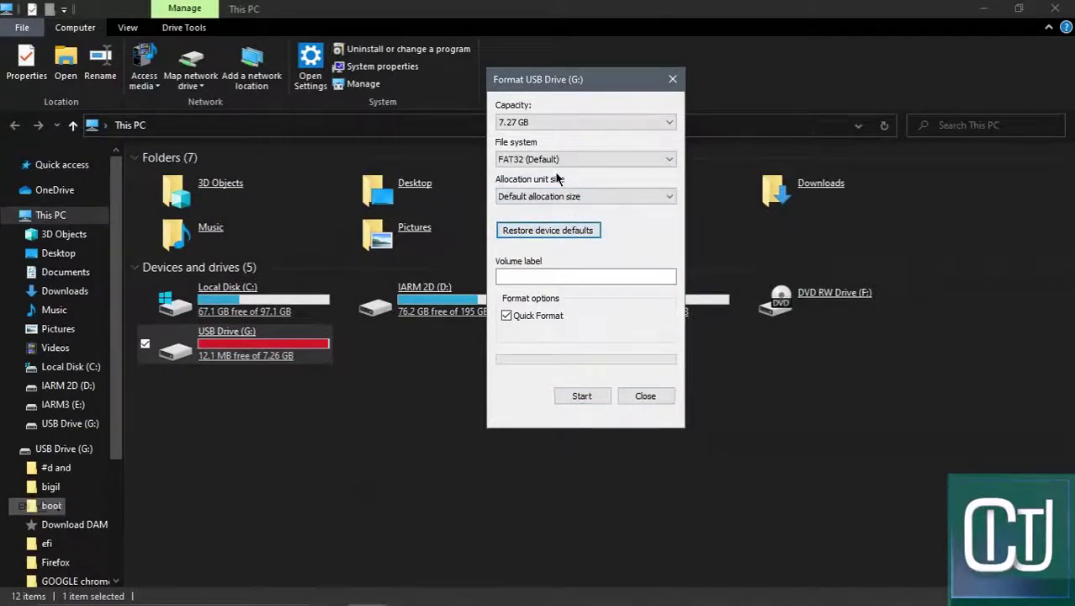
- Set the USB drive's file system to NTFS with an allocation unit size of 4096 bytes
{"action": "left_click", "coordinate": [518, 160]}
{"action": "left_click", "coordinate": [543, 180]}
{"action": "left_click", "coordinate": [533, 200]}
- Enter "windows 10 backup" as the volume label for the USB drive
{"action": "left_click", "coordinate": [522, 279]}
{"action": "left_click", "coordinate": [522, 278]}
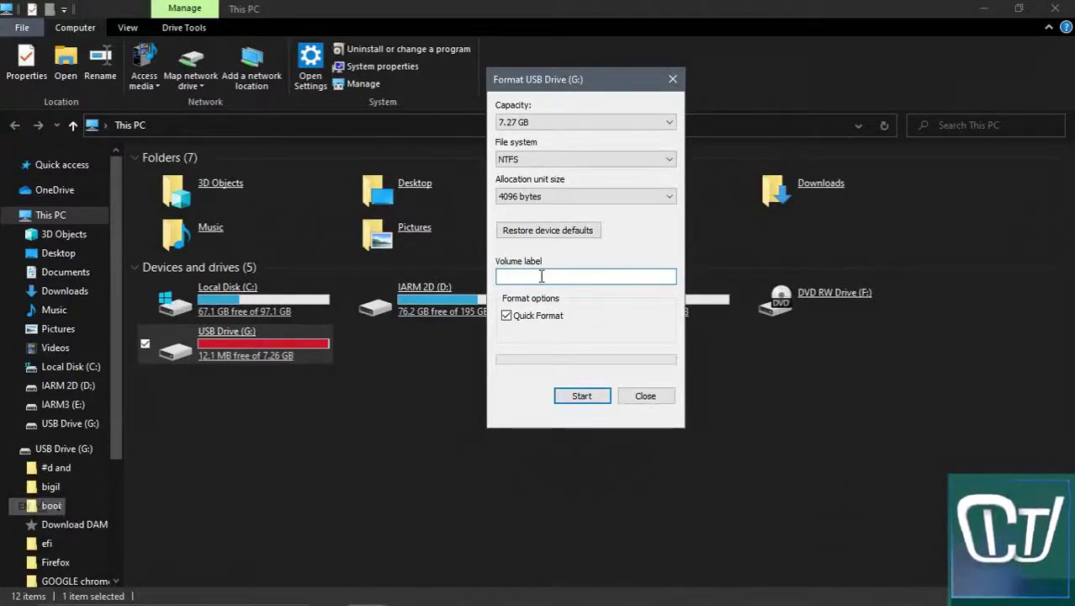
{"action": "type", "text": "w"}
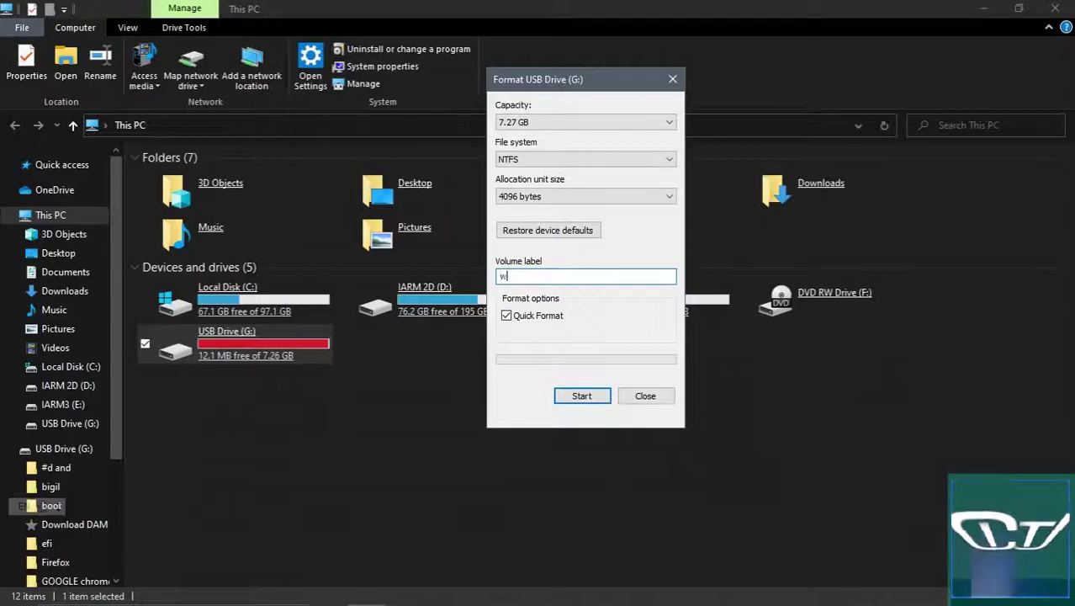
{"action": "type", "text": "indo"}
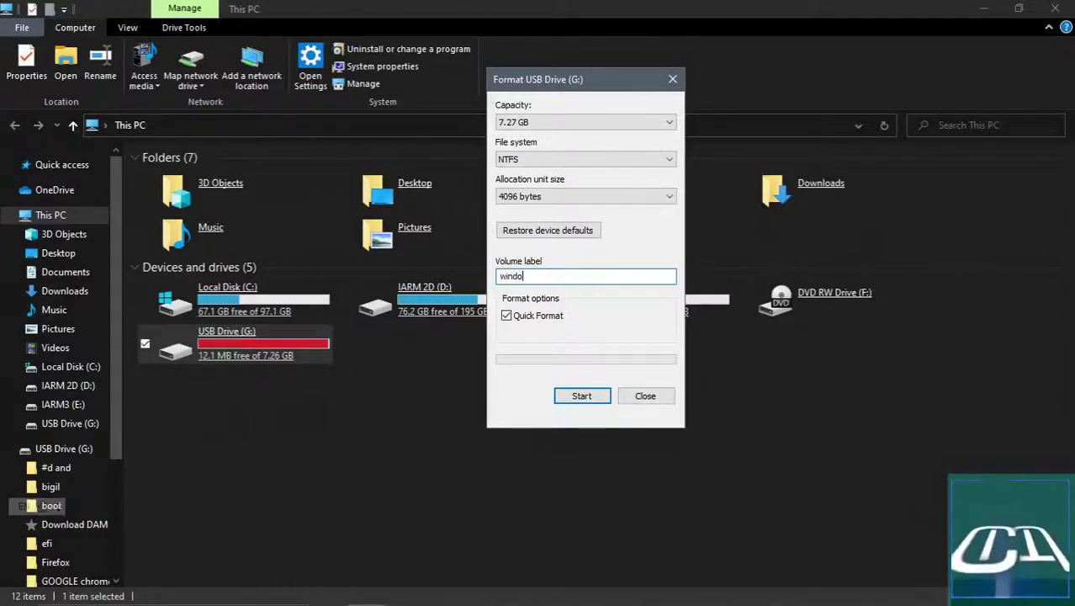
{"action": "type", "text": "ws"}
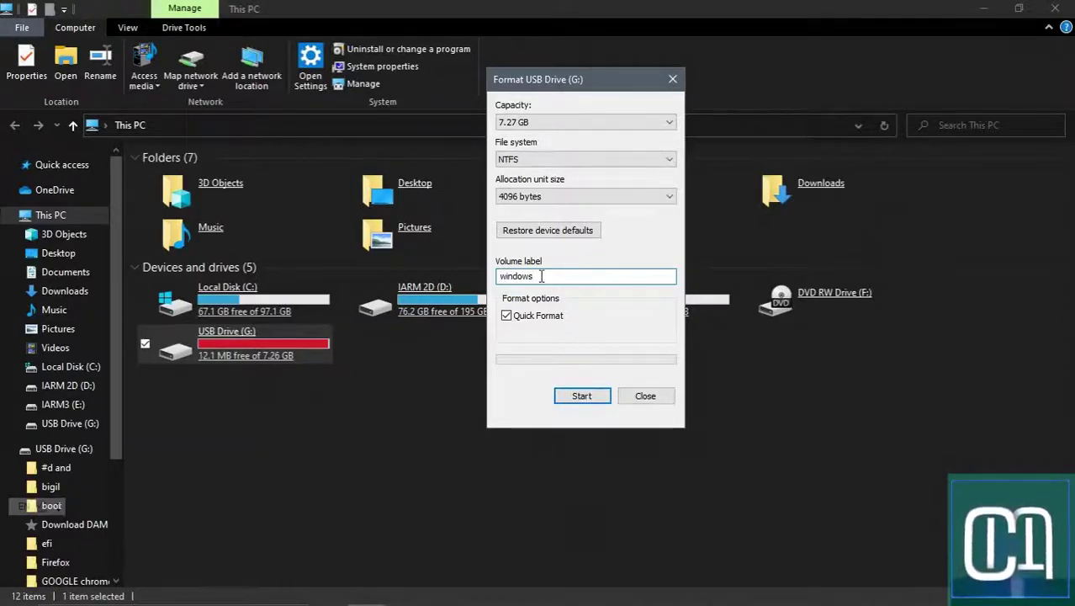
{"action": "type", "text": " 10"}
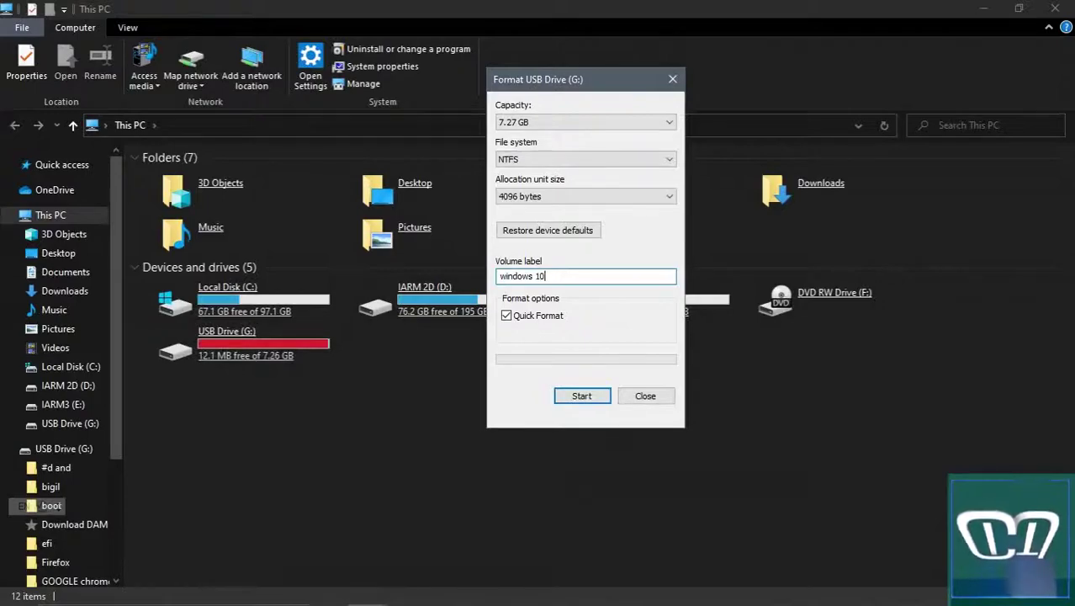
{"action": "type", "text": " ba"}
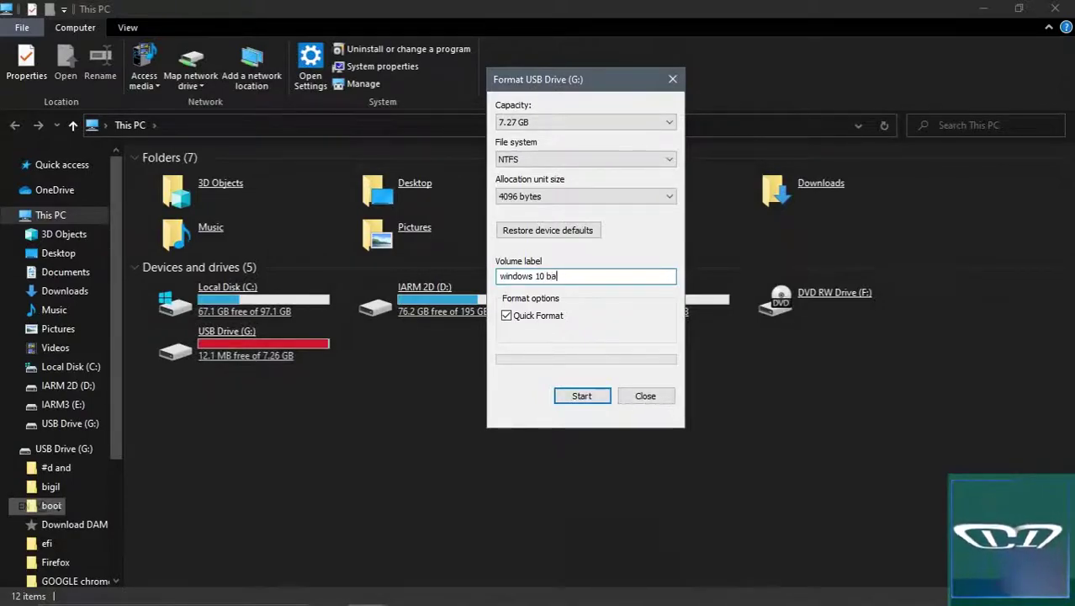
{"action": "type", "text": "cku"}
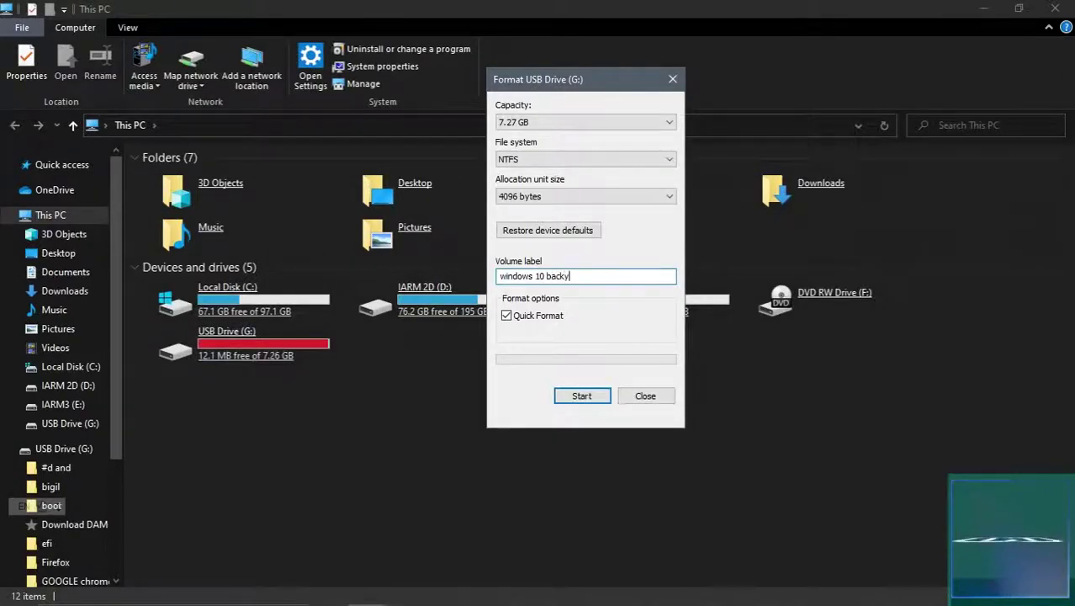
{"action": "type", "text": "up"}
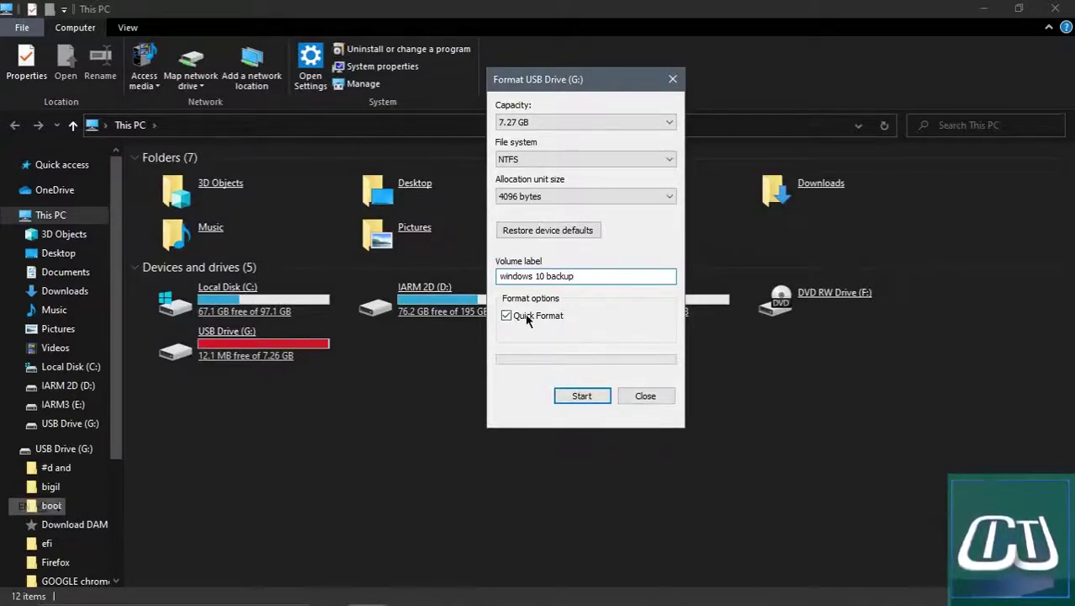
- Quick-format the USB drive, accepting the data erasure and formatting it even if in use, and close the format settings
{"action": "left_click", "coordinate": [587, 395]}
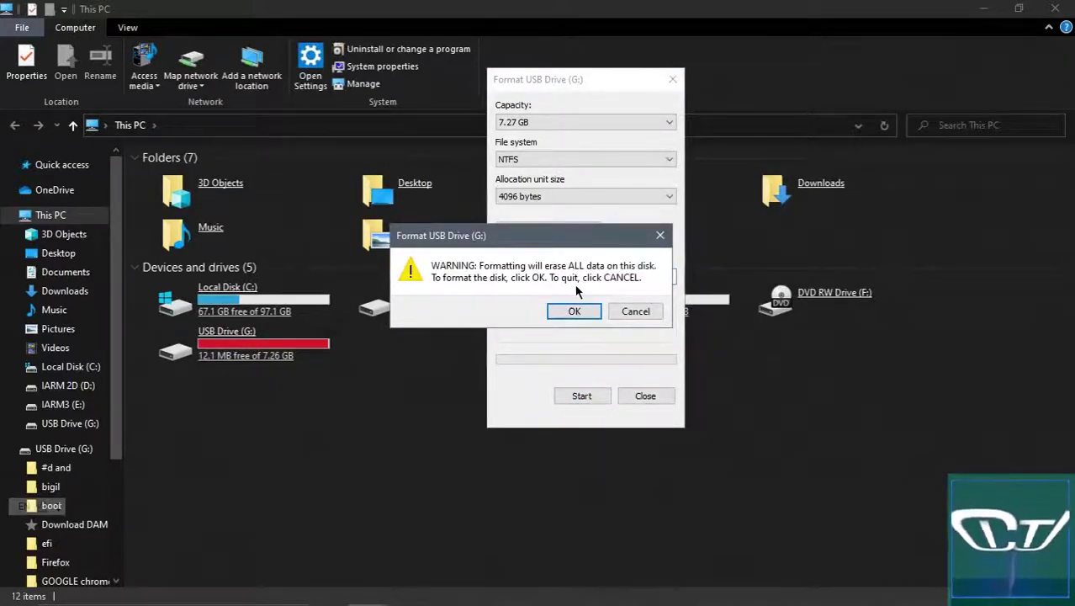
{"action": "left_click", "coordinate": [569, 311]}
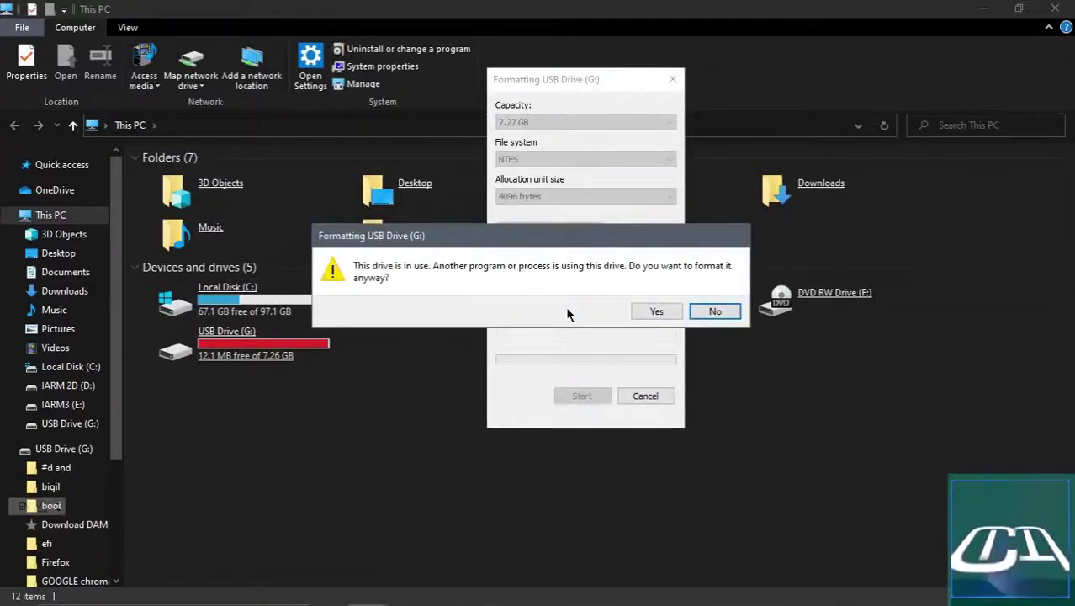
{"action": "left_click", "coordinate": [646, 313]}
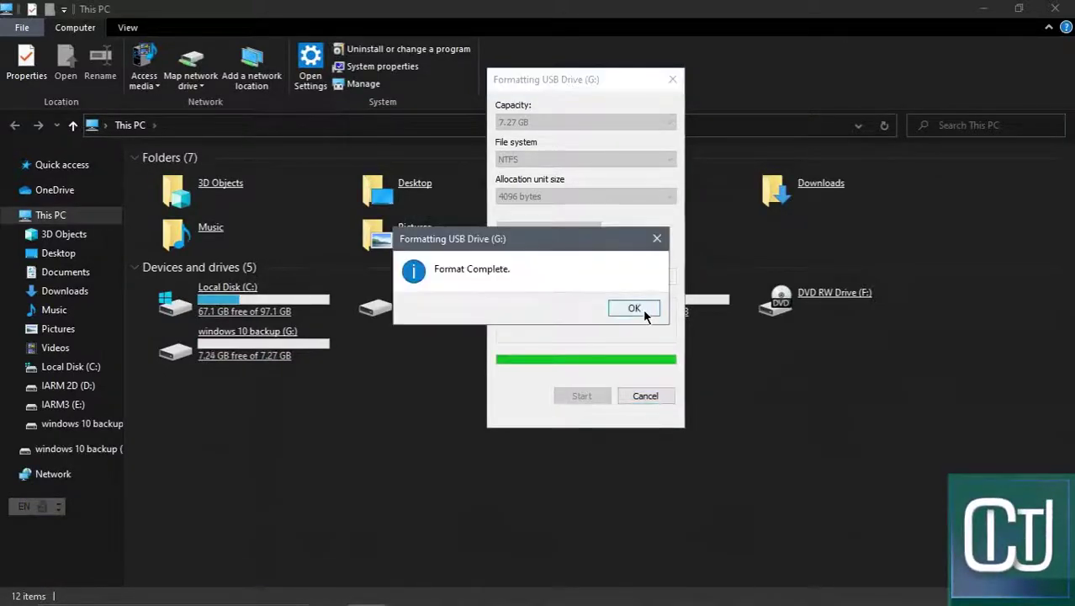
{"action": "left_click", "coordinate": [643, 308]}
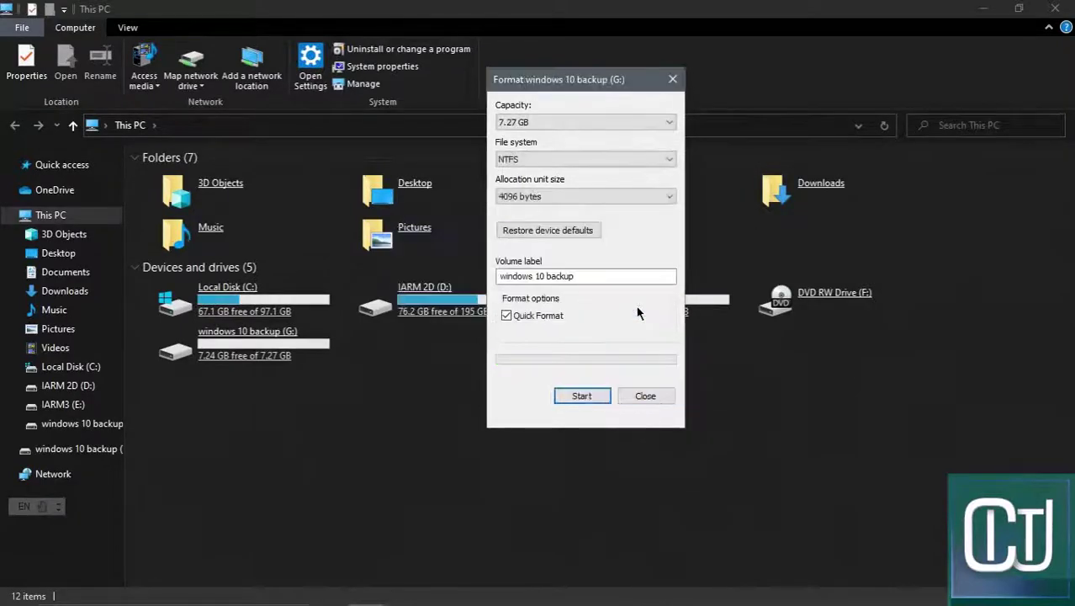
{"action": "left_click", "coordinate": [672, 81]}
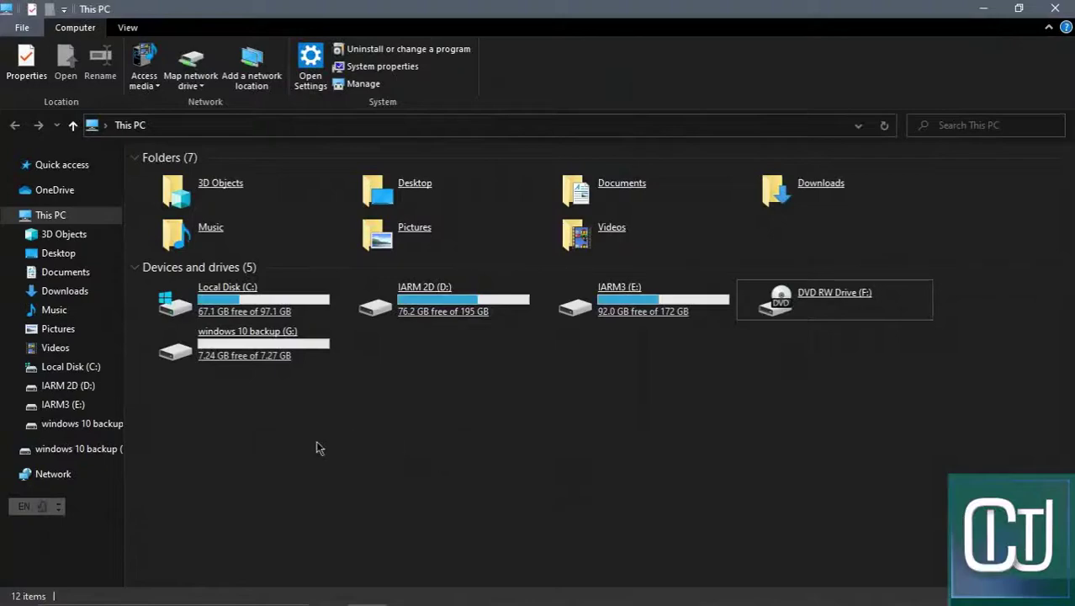
- Check the file system and capacity in the formatted drive's properties, and close the properties and This PC
{"action": "left_click", "coordinate": [269, 352]}
{"action": "right_click", "coordinate": [268, 352]}
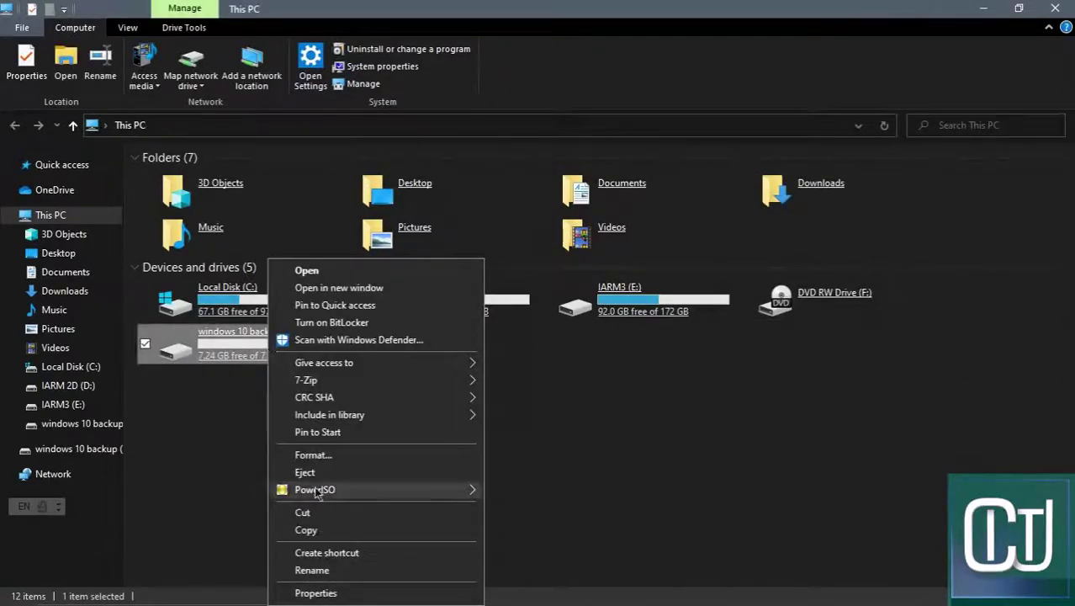
{"action": "left_click", "coordinate": [313, 592]}
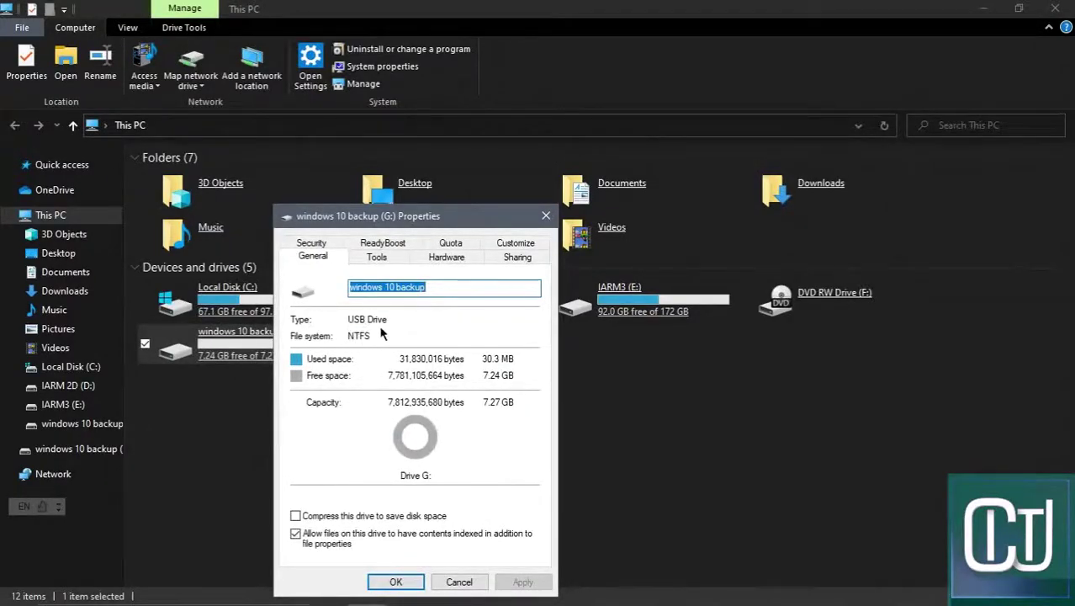
{"action": "left_click", "coordinate": [547, 217]}
{"action": "left_click", "coordinate": [1057, 8]}
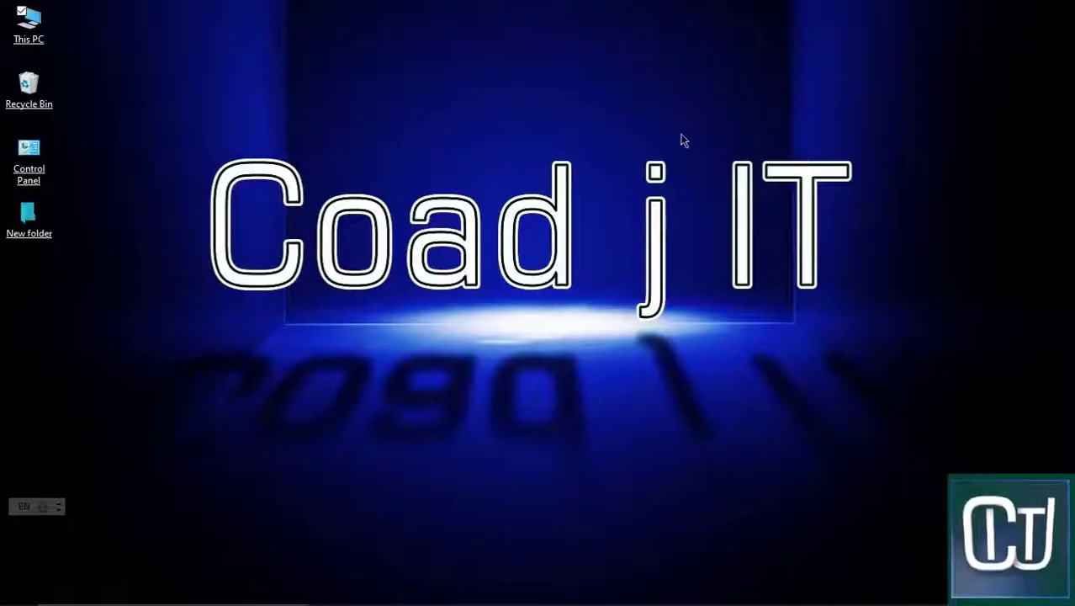
- Refresh the desktop and open Control Panel, including by searching for "co"
{"action": "right_click", "coordinate": [680, 138]}
{"action": "left_click", "coordinate": [711, 188]}
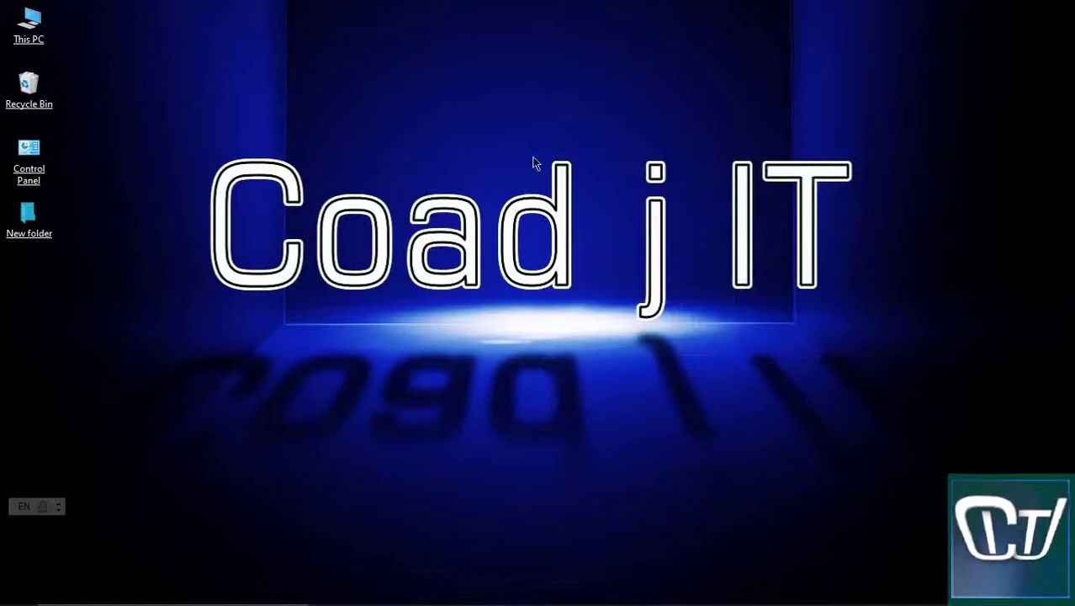
{"action": "double_click", "coordinate": [21, 167]}
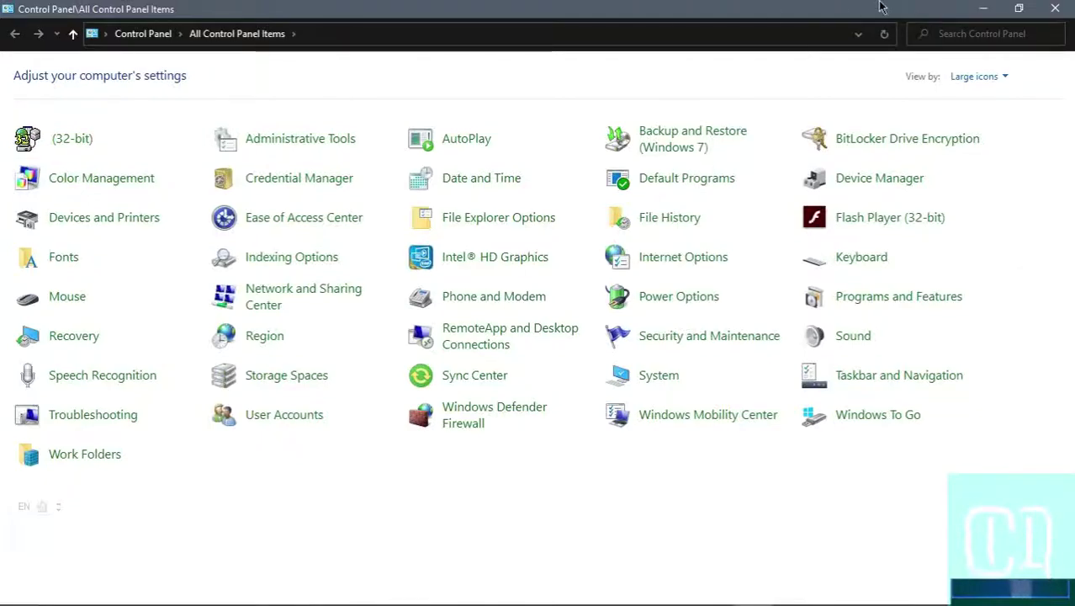
{"action": "key", "text": "super"}
{"action": "type", "text": "c"}
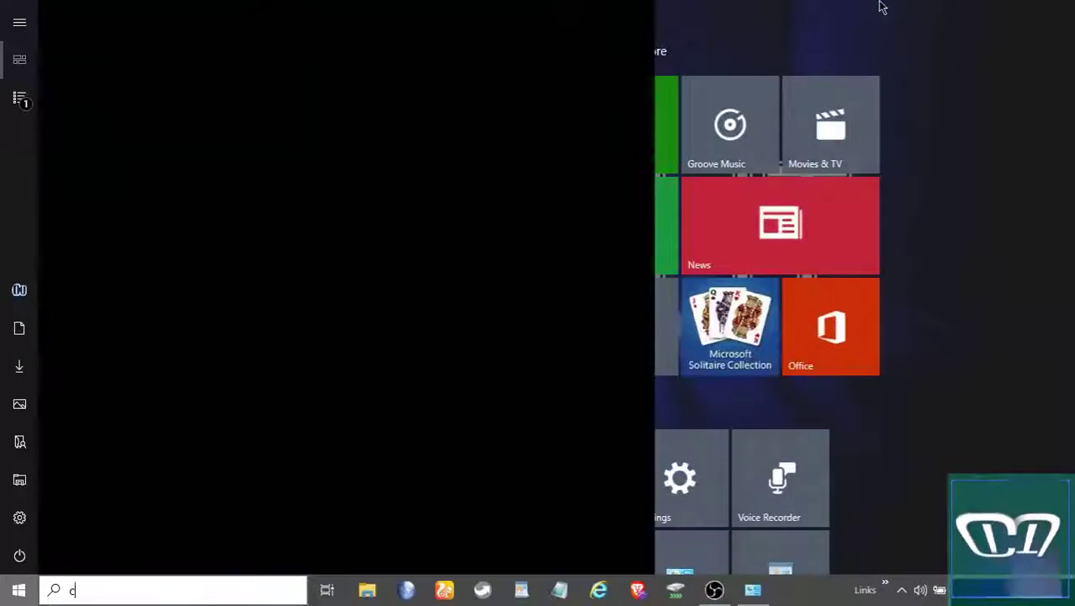
{"action": "type", "text": "o"}
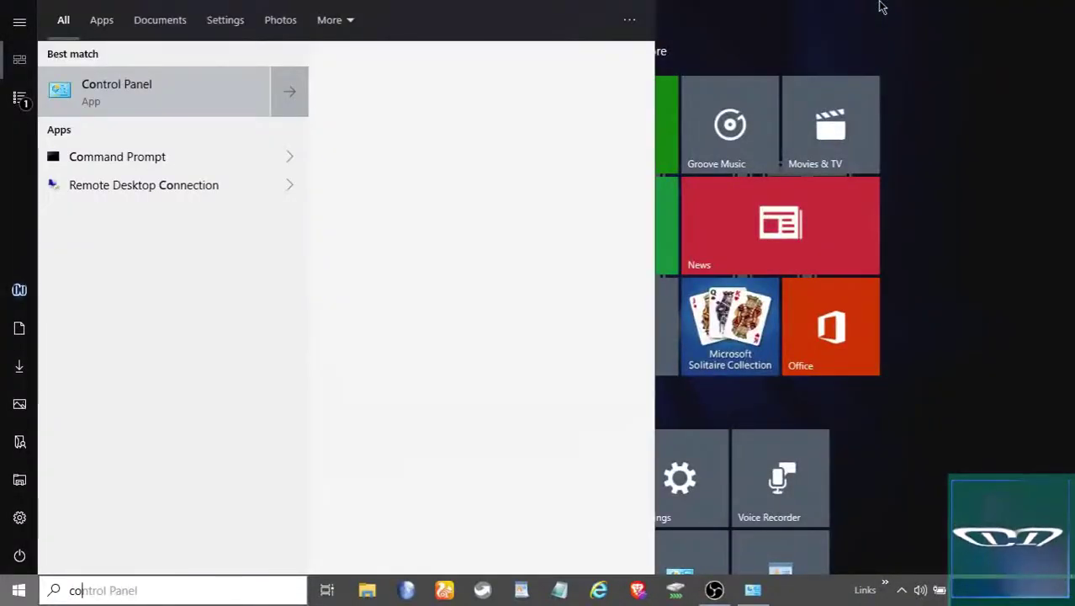
{"action": "left_click", "coordinate": [219, 99]}
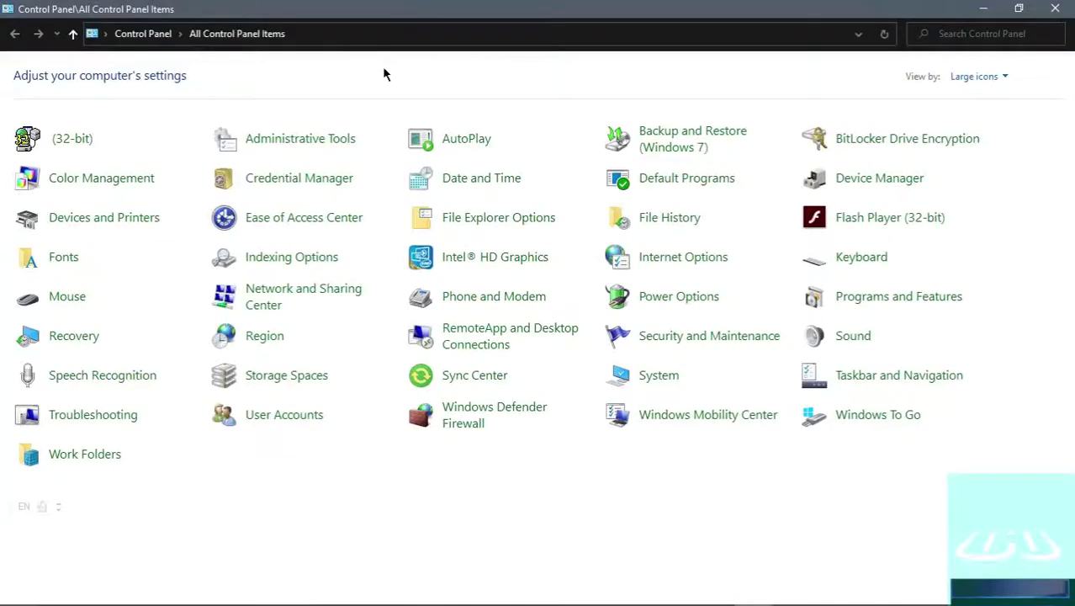
- Try the small icons and category views of the Control Panel, and return to large icons
{"action": "left_click", "coordinate": [956, 79]}
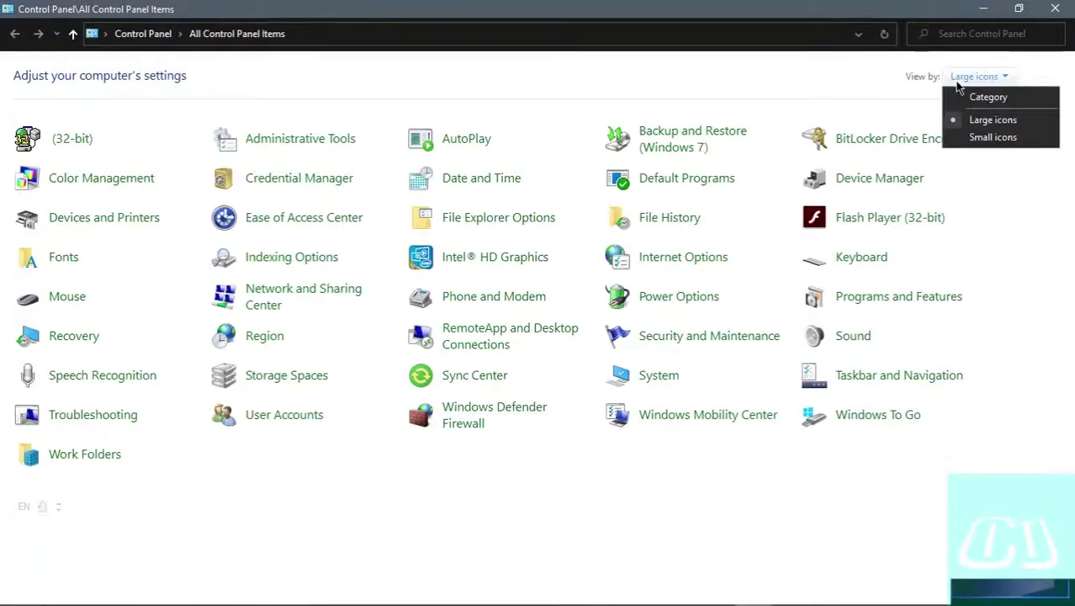
{"action": "left_click", "coordinate": [972, 137]}
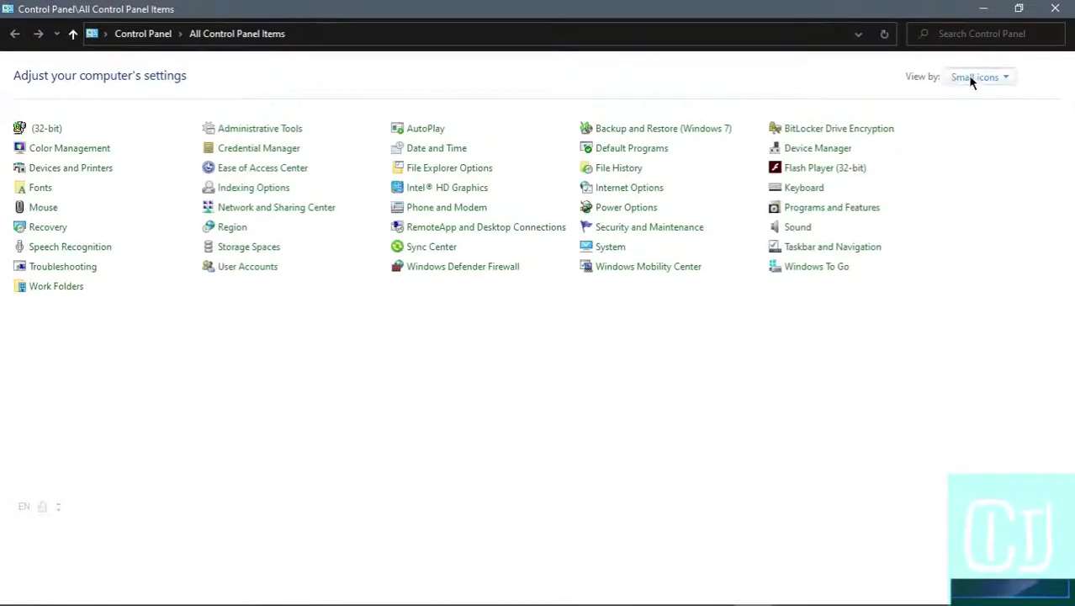
{"action": "left_click", "coordinate": [972, 77]}
{"action": "left_click", "coordinate": [973, 102]}
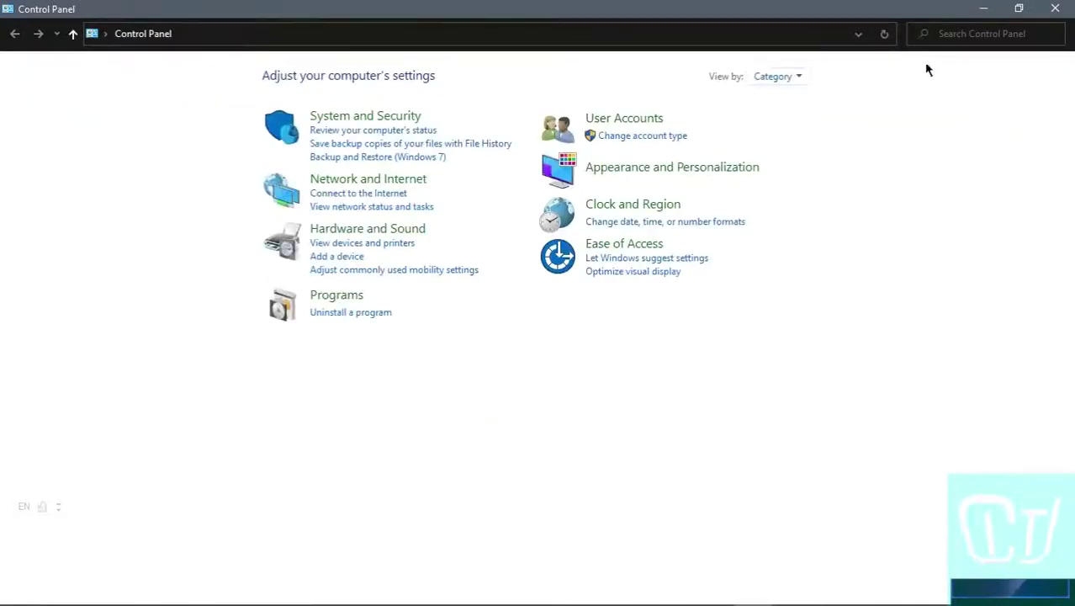
{"action": "left_click", "coordinate": [767, 78]}
{"action": "left_click", "coordinate": [780, 122]}
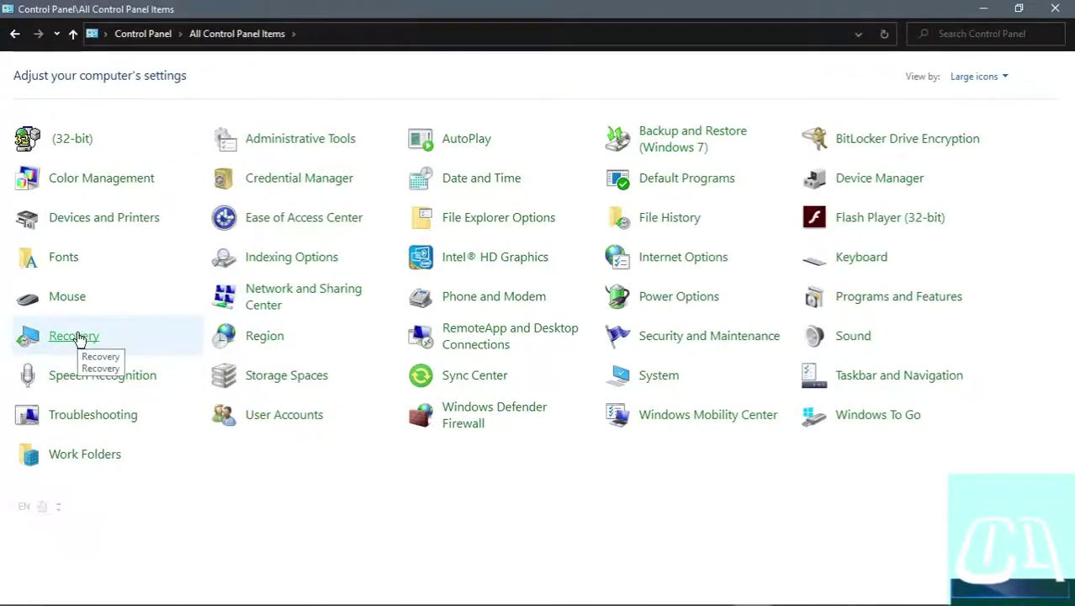
- Start creating a recovery drive from the Recovery tools and continue past the wizard's opening page
{"action": "left_click", "coordinate": [75, 337]}
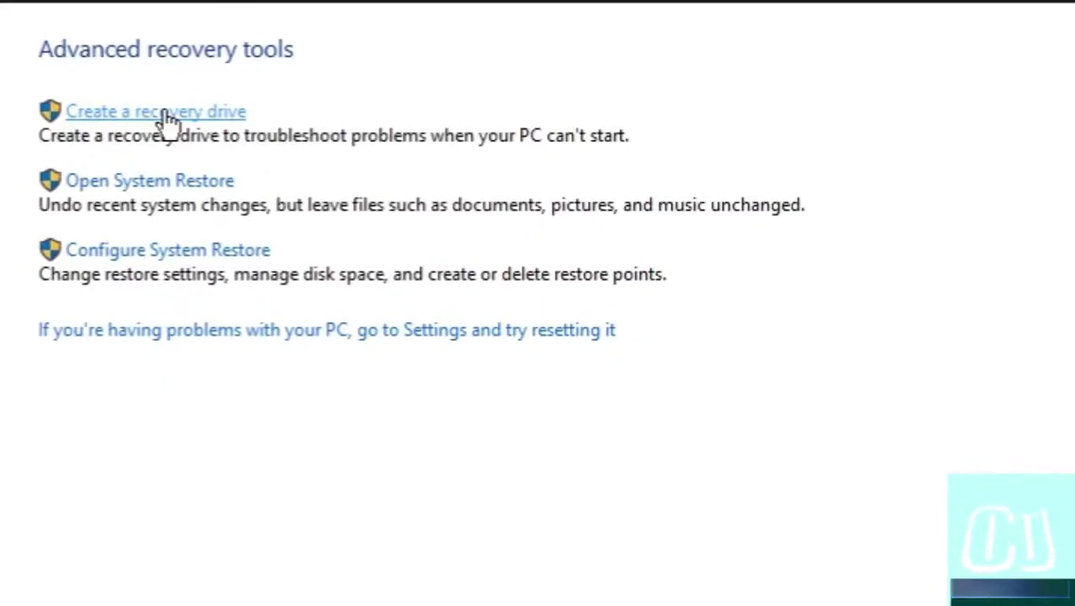
{"action": "left_click", "coordinate": [165, 114]}
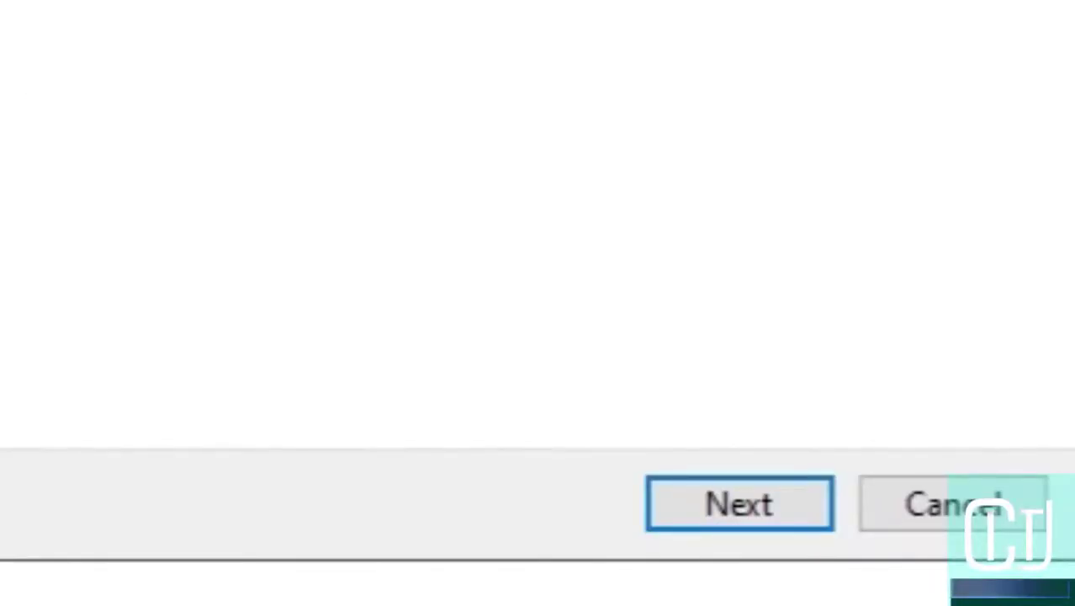
{"action": "left_click", "coordinate": [740, 503]}
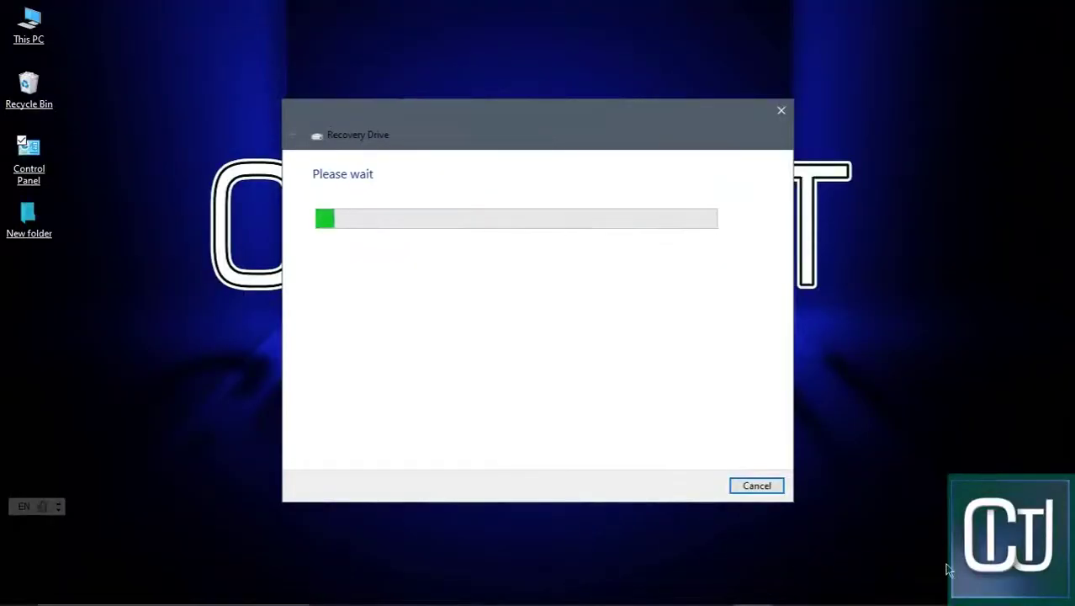
{"action": "mouse_move", "coordinate": [938, 599]}
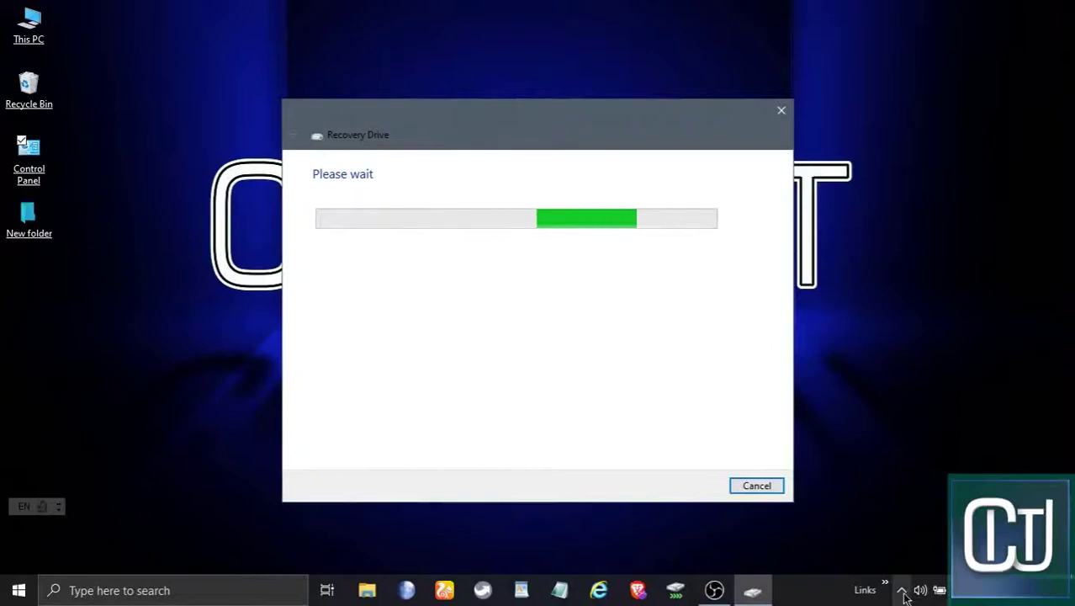
{"action": "left_click", "coordinate": [902, 591]}
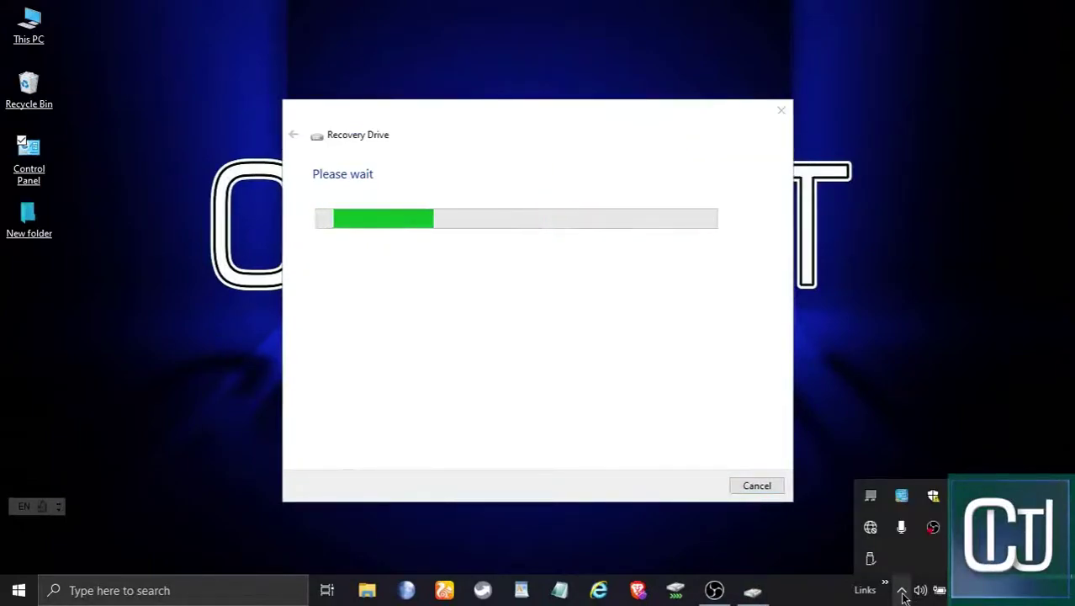
{"action": "left_click", "coordinate": [879, 392]}
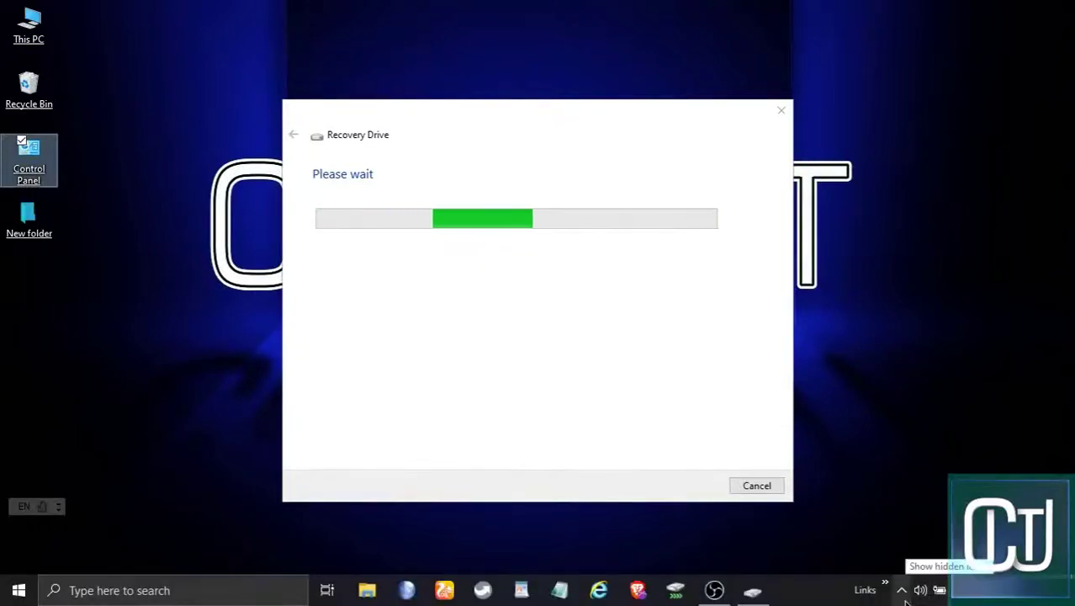
{"action": "right_click", "coordinate": [881, 419]}
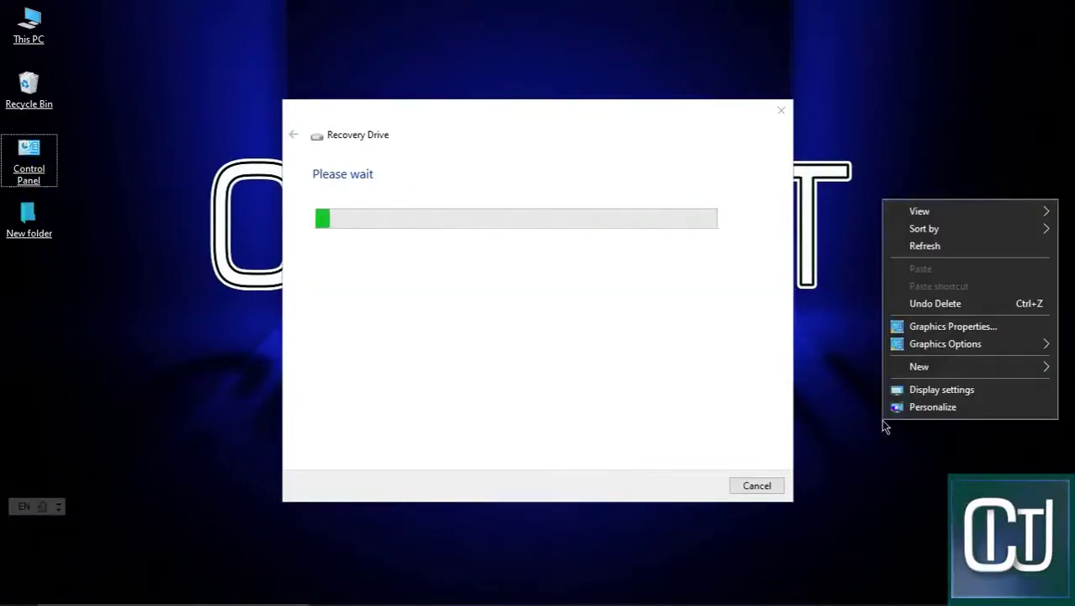
{"action": "left_click", "coordinate": [914, 244]}
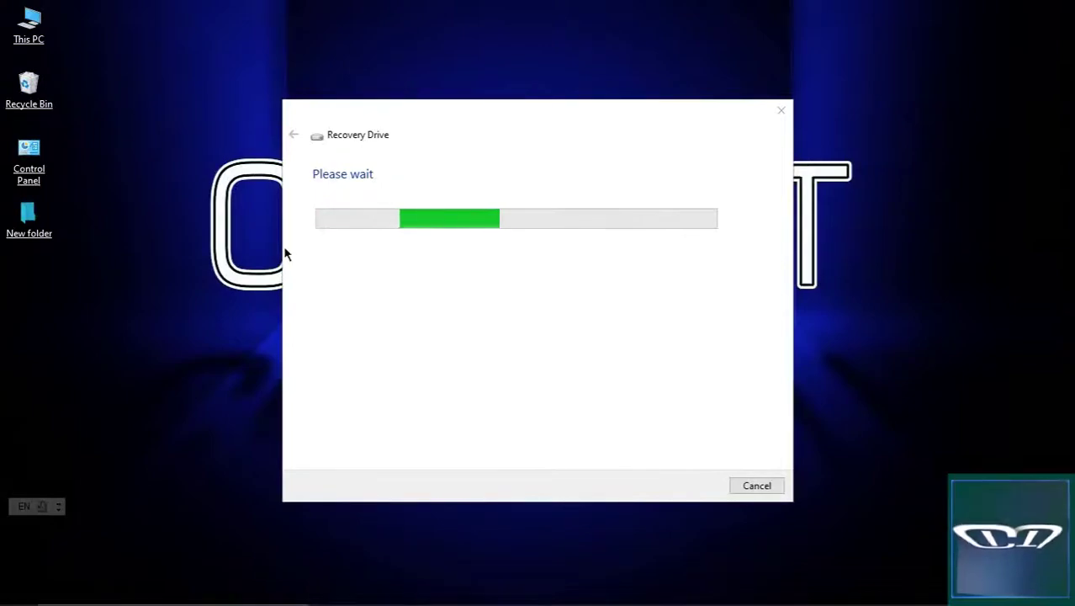
{"action": "left_click", "coordinate": [37, 31]}
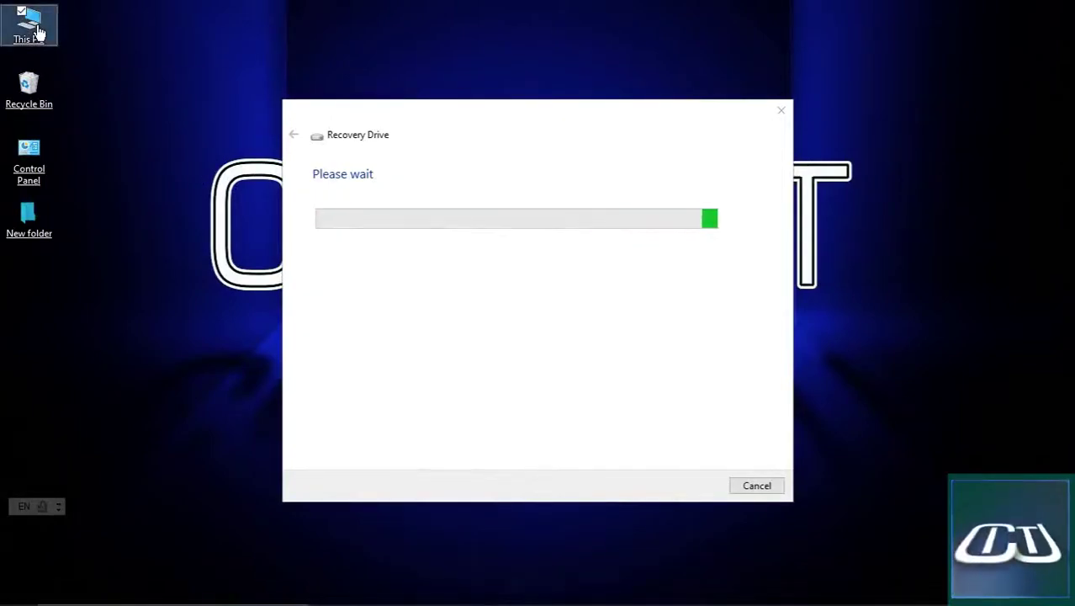
{"action": "double_click", "coordinate": [37, 31]}
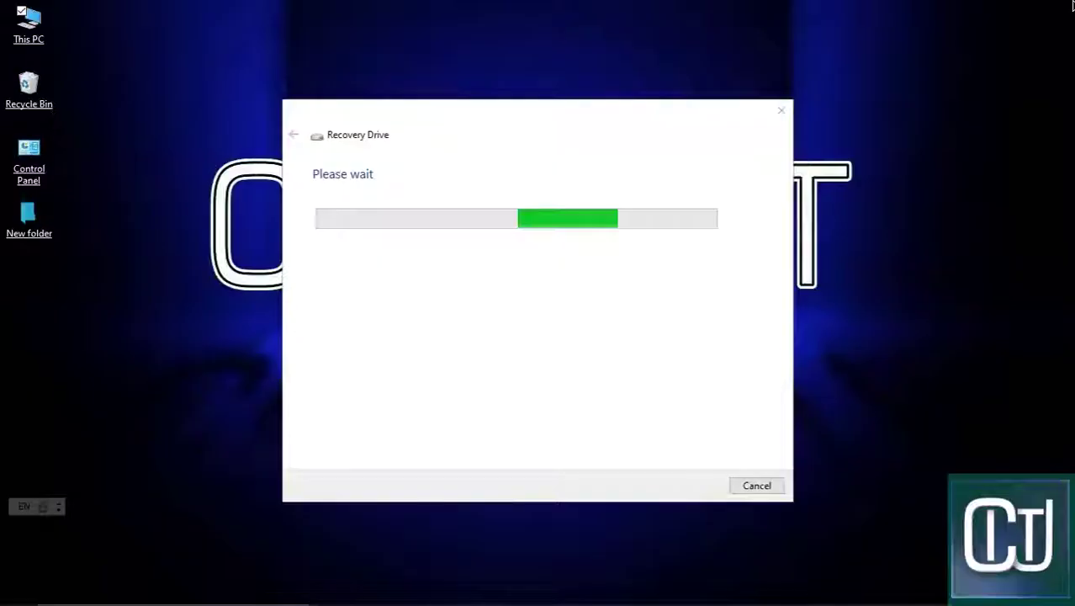
{"action": "left_click", "coordinate": [1055, 9]}
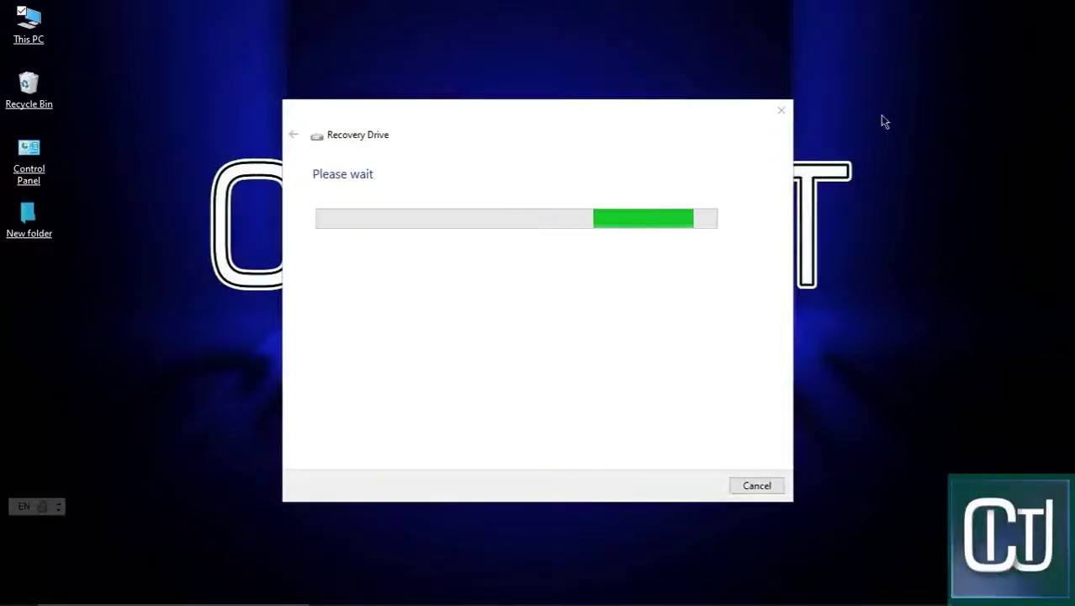
{"action": "right_click", "coordinate": [869, 110]}
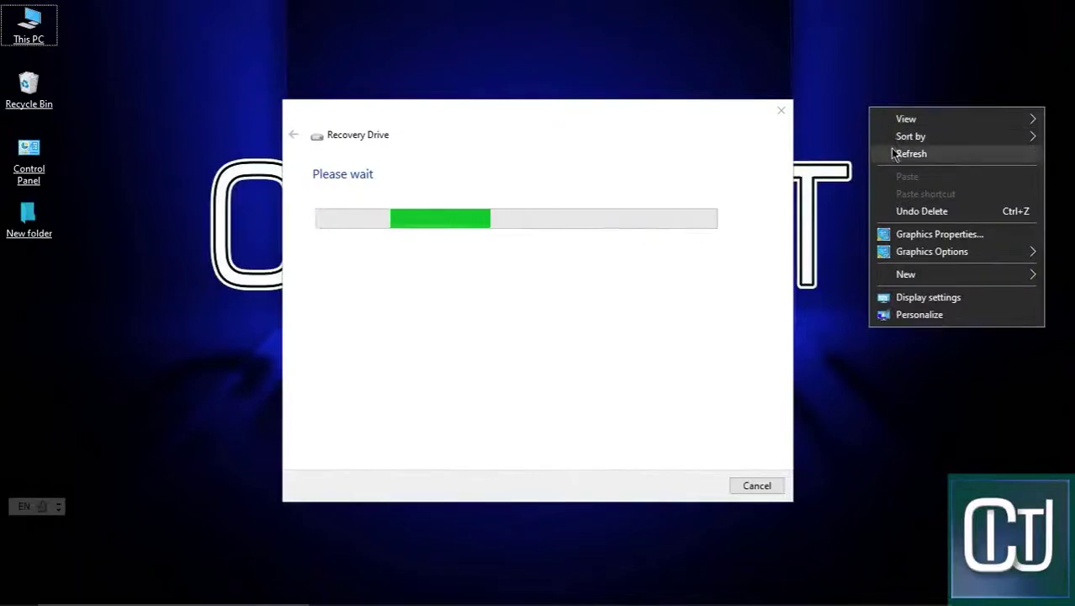
{"action": "left_click", "coordinate": [894, 154]}
{"action": "right_click", "coordinate": [895, 154]}
{"action": "left_click", "coordinate": [911, 194]}
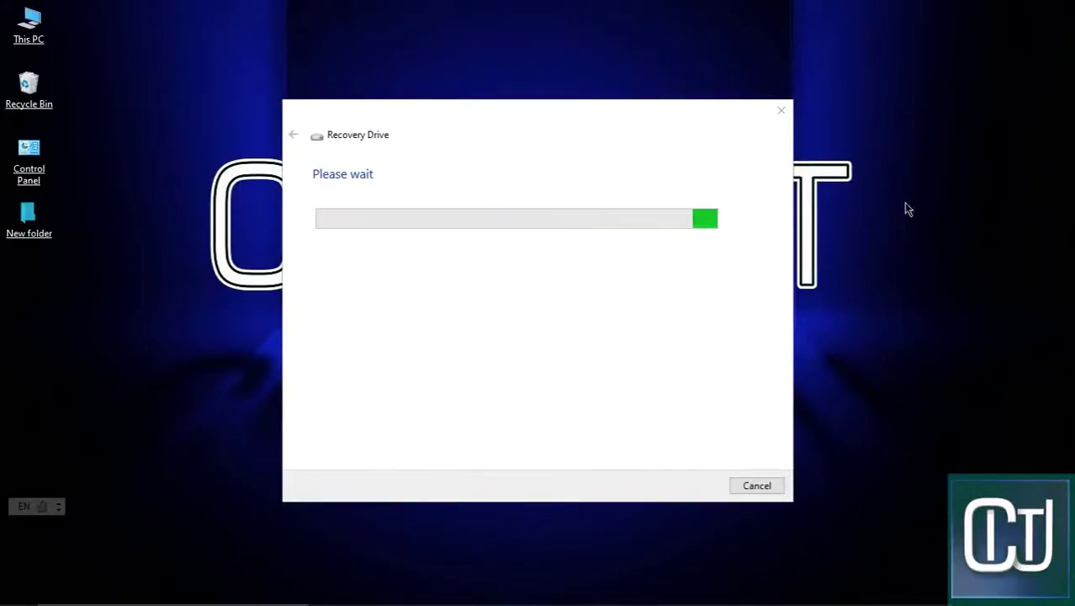
{"action": "mouse_move", "coordinate": [829, 601]}
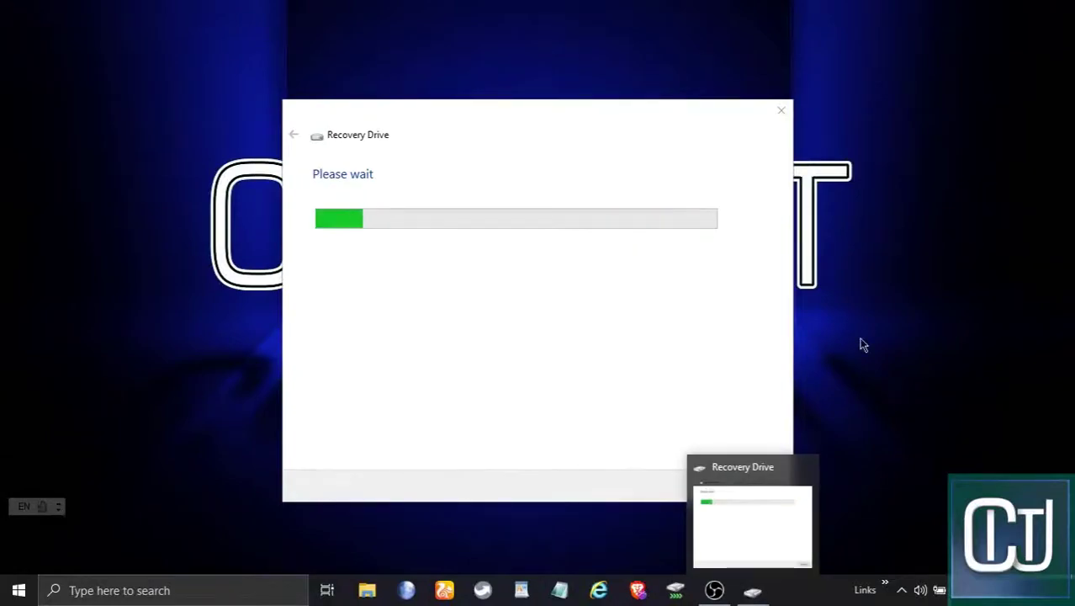
{"action": "right_click", "coordinate": [883, 232]}
{"action": "left_click", "coordinate": [893, 272]}
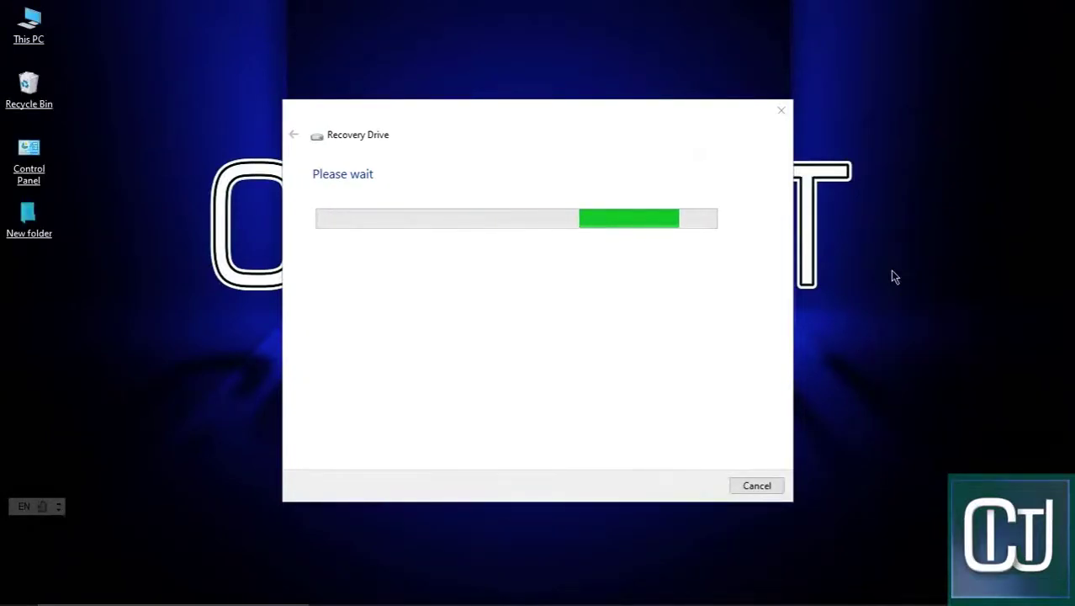
{"action": "right_click", "coordinate": [892, 274]}
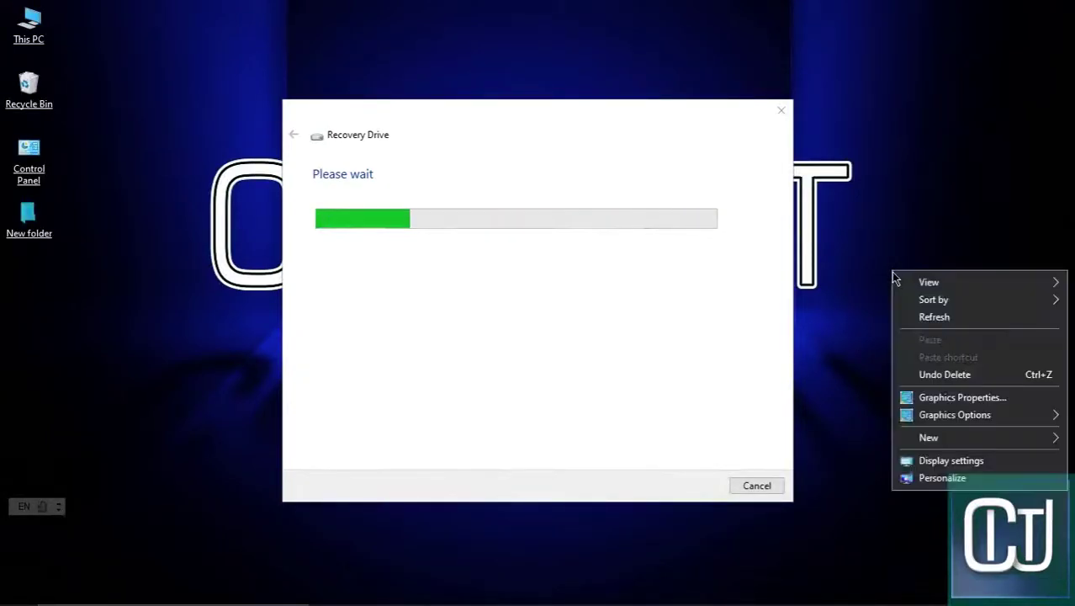
{"action": "left_click", "coordinate": [907, 317]}
{"action": "right_click", "coordinate": [908, 317]}
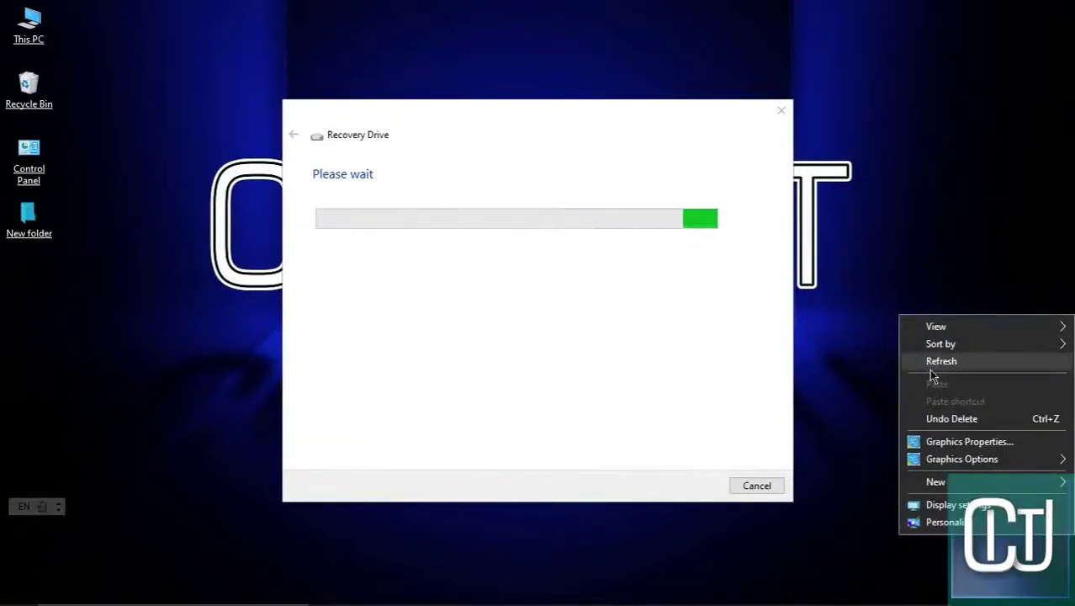
{"action": "left_click", "coordinate": [930, 368]}
{"action": "right_click", "coordinate": [929, 368]}
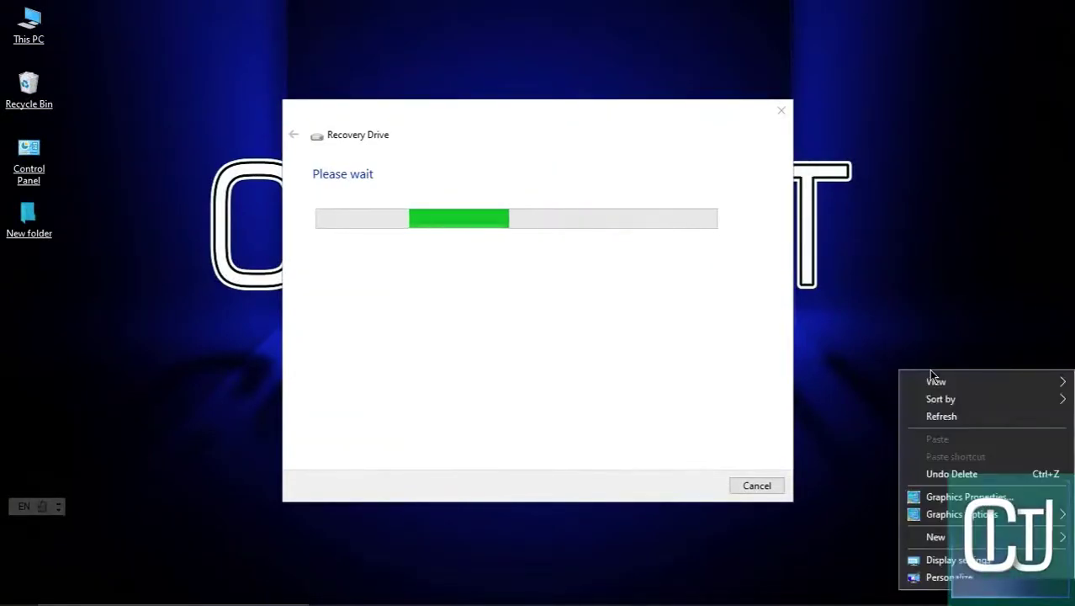
{"action": "left_click", "coordinate": [941, 412]}
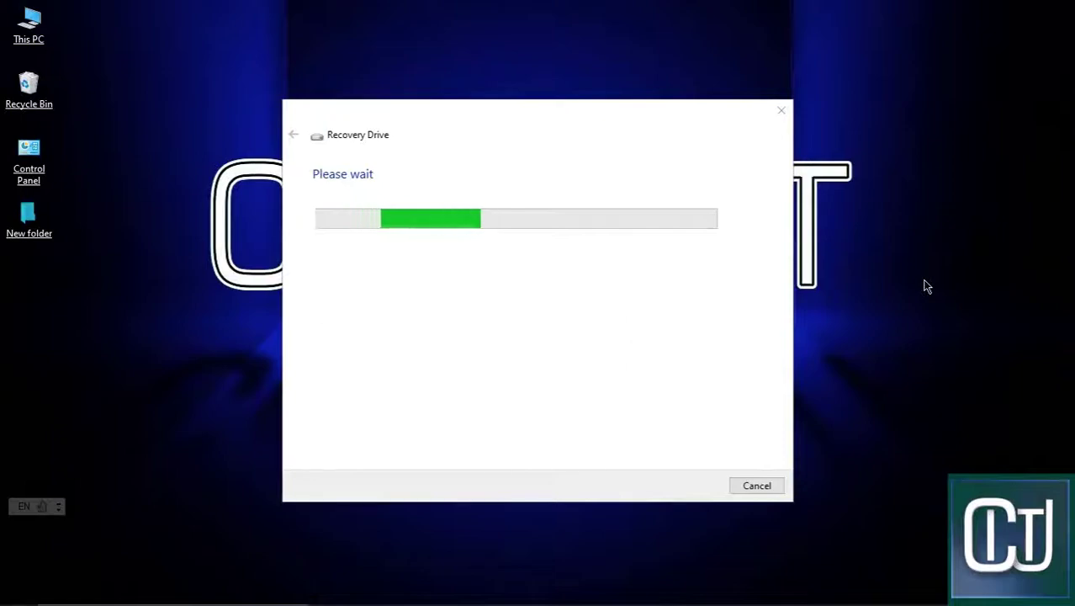
{"action": "mouse_move", "coordinate": [560, 599]}
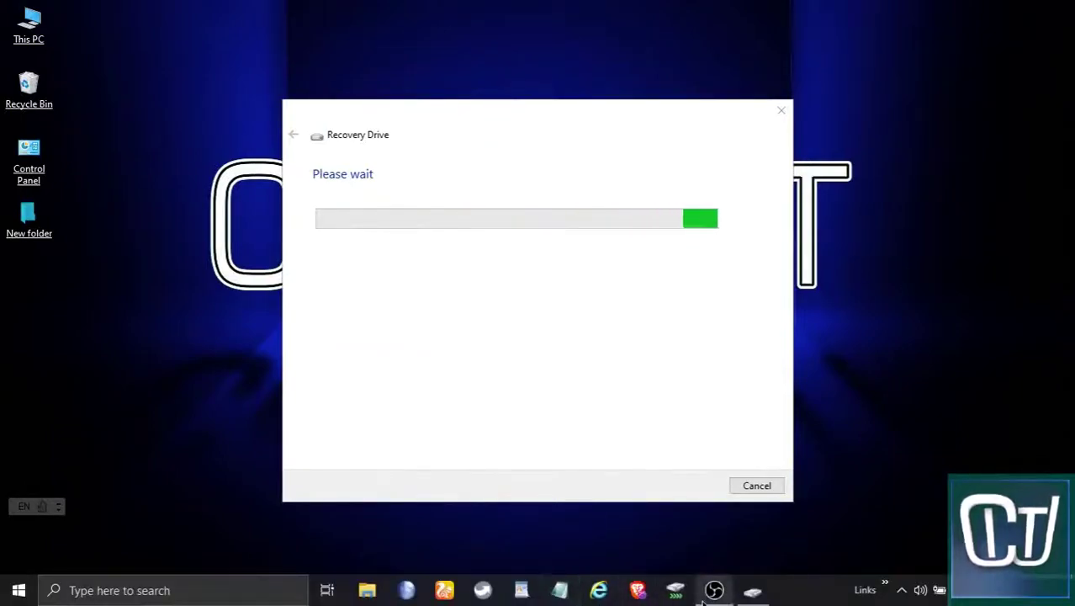
{"action": "left_click", "coordinate": [451, 58]}
- Bring the Recovery Drive wizard to the front and reposition its window on the desktop
{"action": "mouse_move", "coordinate": [581, 602]}
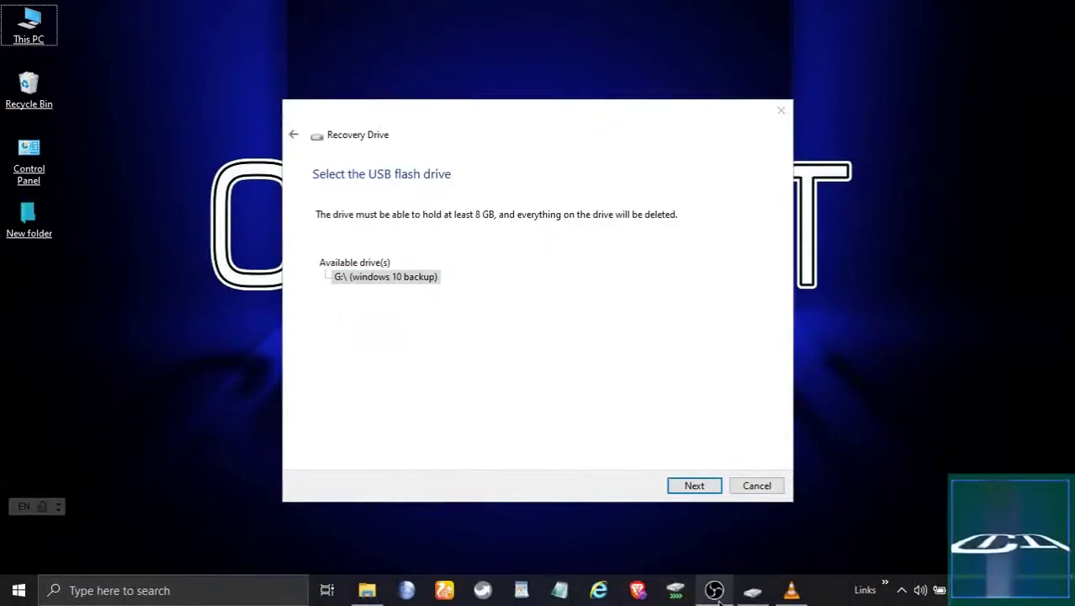
{"action": "left_click", "coordinate": [446, 222]}
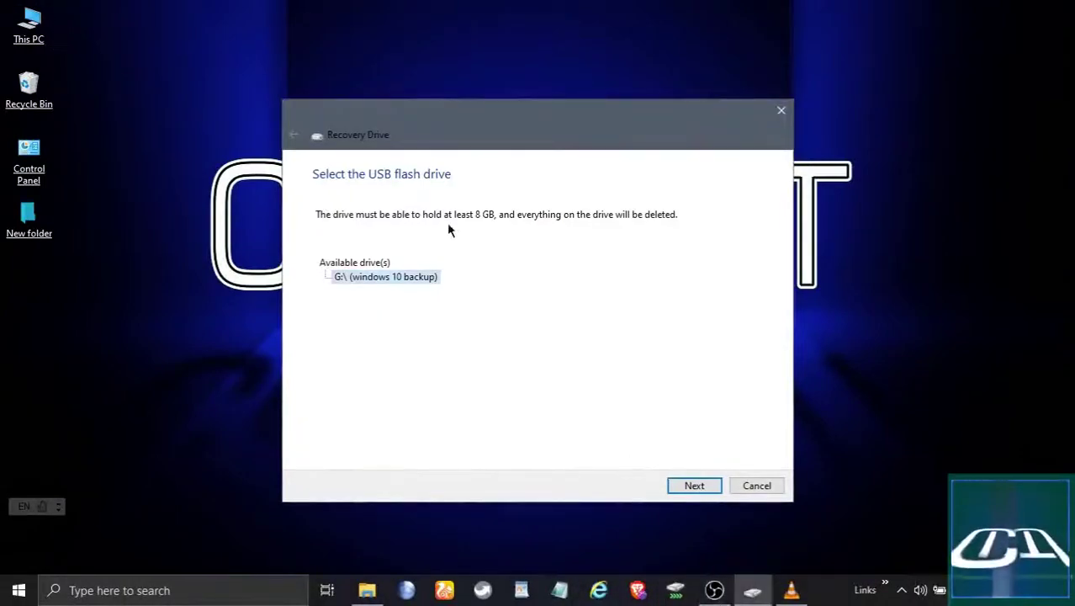
{"action": "right_click", "coordinate": [159, 142]}
{"action": "left_click", "coordinate": [183, 188]}
{"action": "left_click_drag", "start_coordinate": [384, 112], "coordinate": [416, 90]}
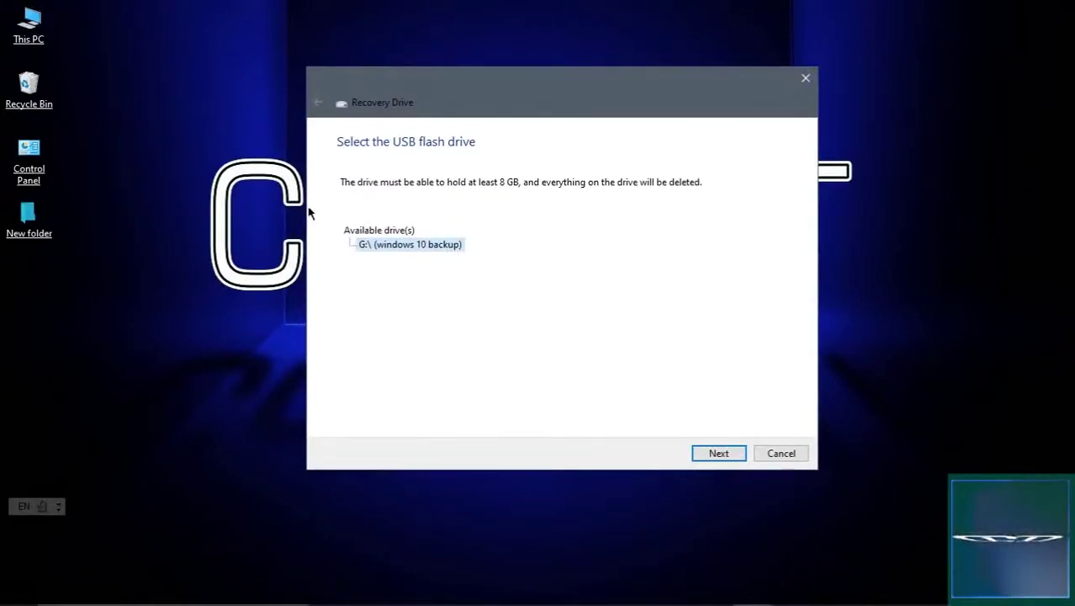
- Check the free space of the windows 10 backup (G:) drive in This PC, and close This PC
{"action": "double_click", "coordinate": [25, 25]}
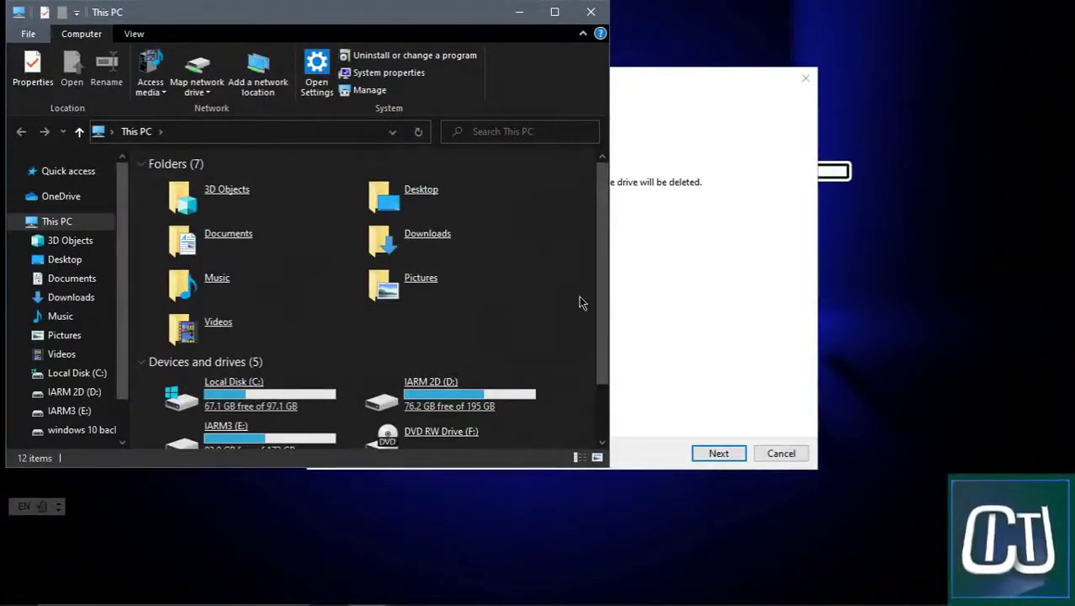
{"action": "left_click_drag", "start_coordinate": [598, 345], "coordinate": [598, 436]}
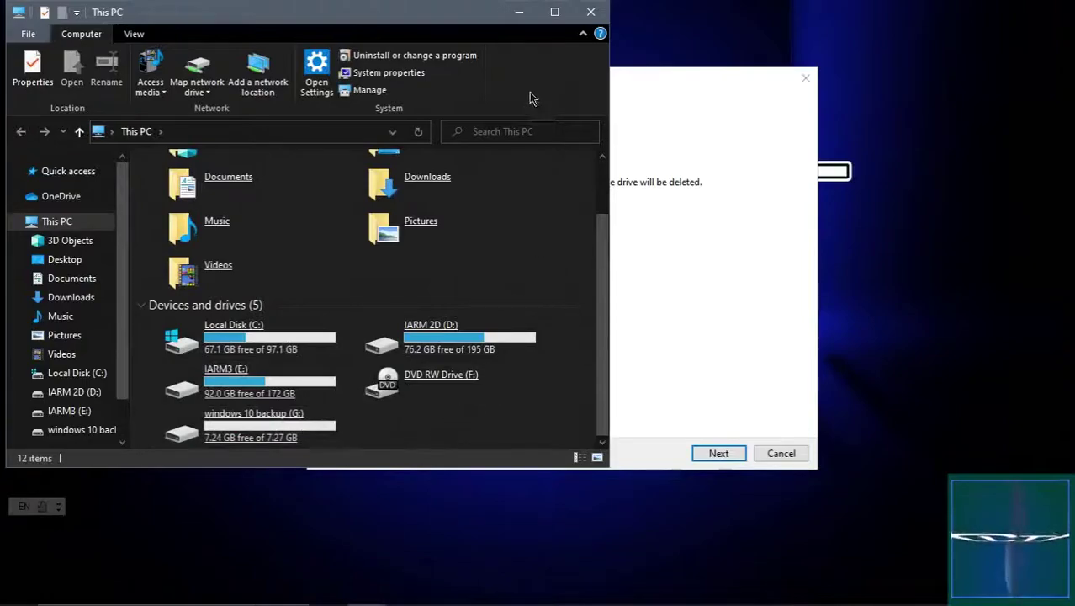
{"action": "left_click", "coordinate": [588, 15]}
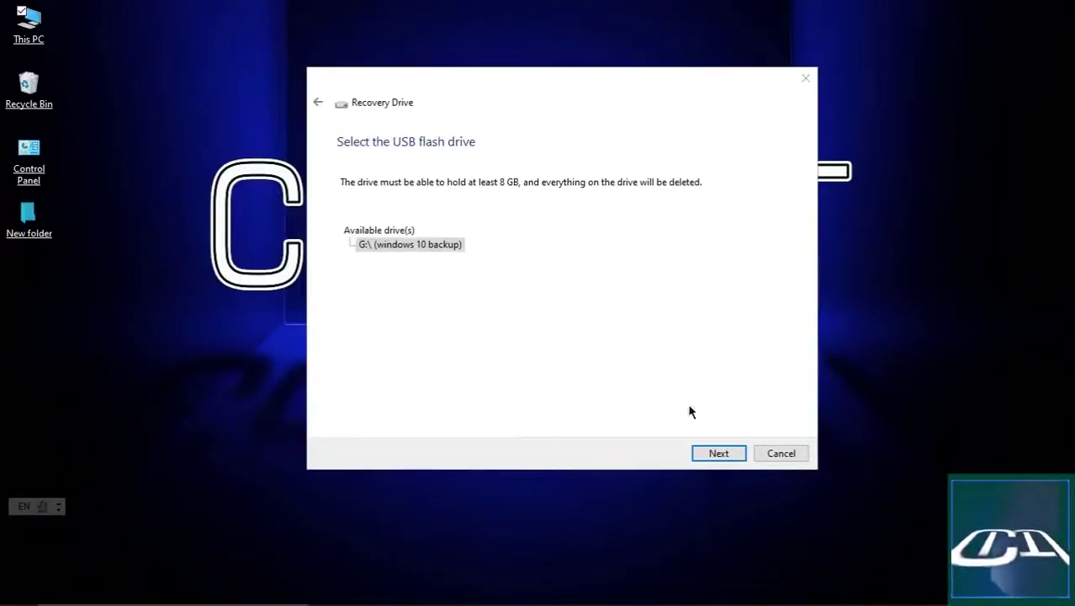
- Accept G:\ (windows 10 backup) as the target USB drive and start creating the recovery drive
{"action": "left_click", "coordinate": [708, 455]}
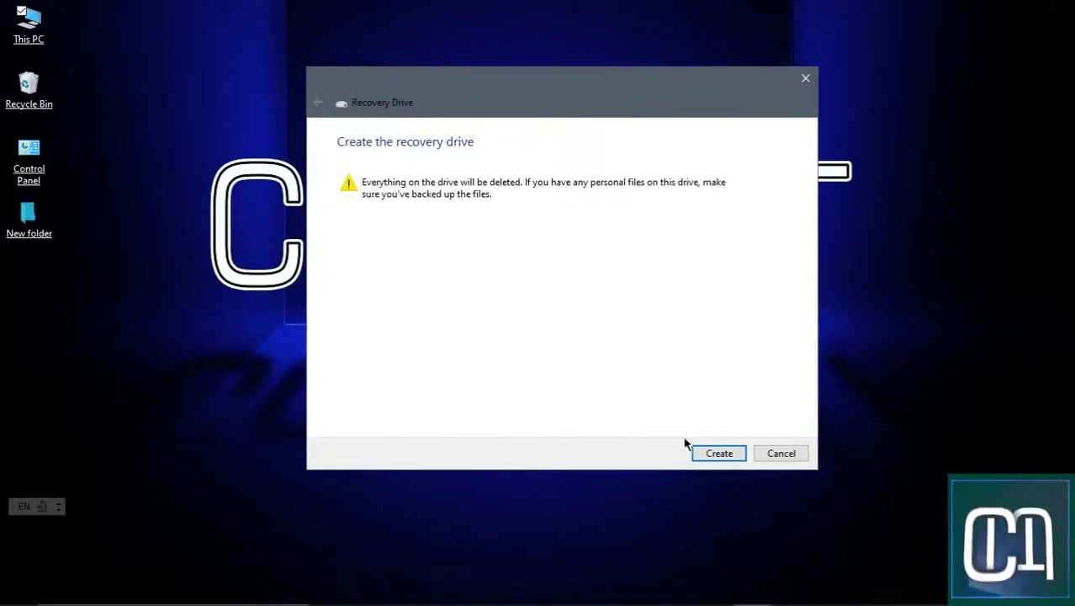
{"action": "left_click", "coordinate": [707, 455]}
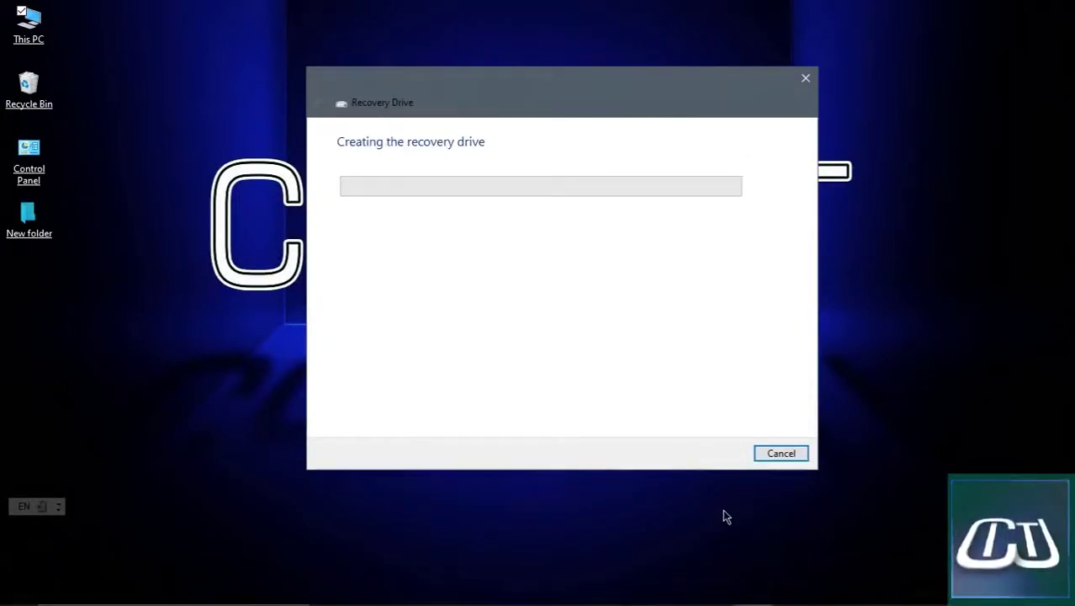
{"action": "right_click", "coordinate": [193, 170]}
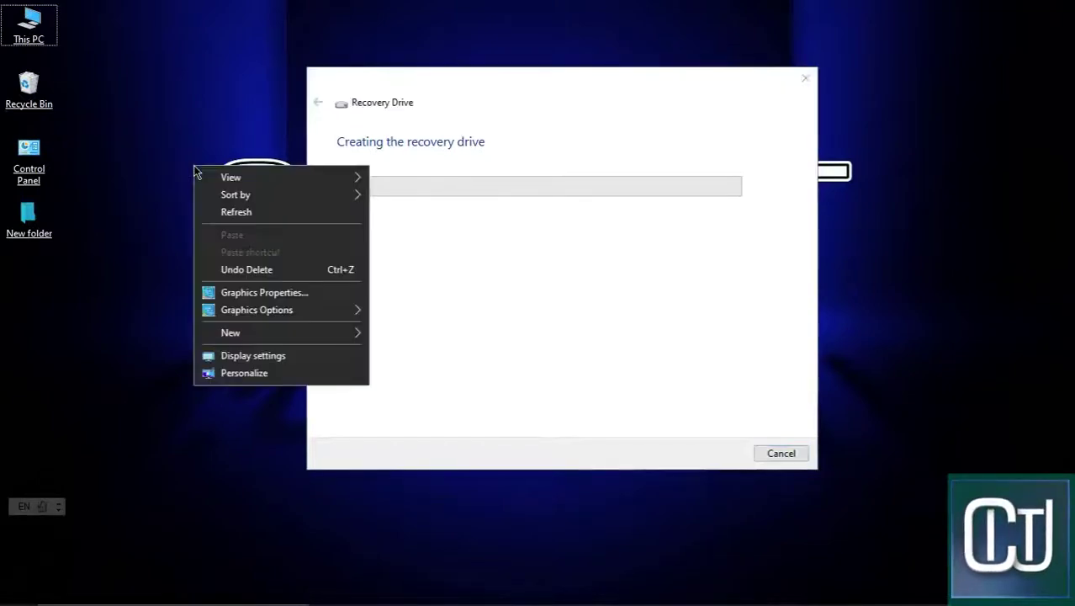
{"action": "left_click", "coordinate": [207, 212]}
{"action": "right_click", "coordinate": [150, 102]}
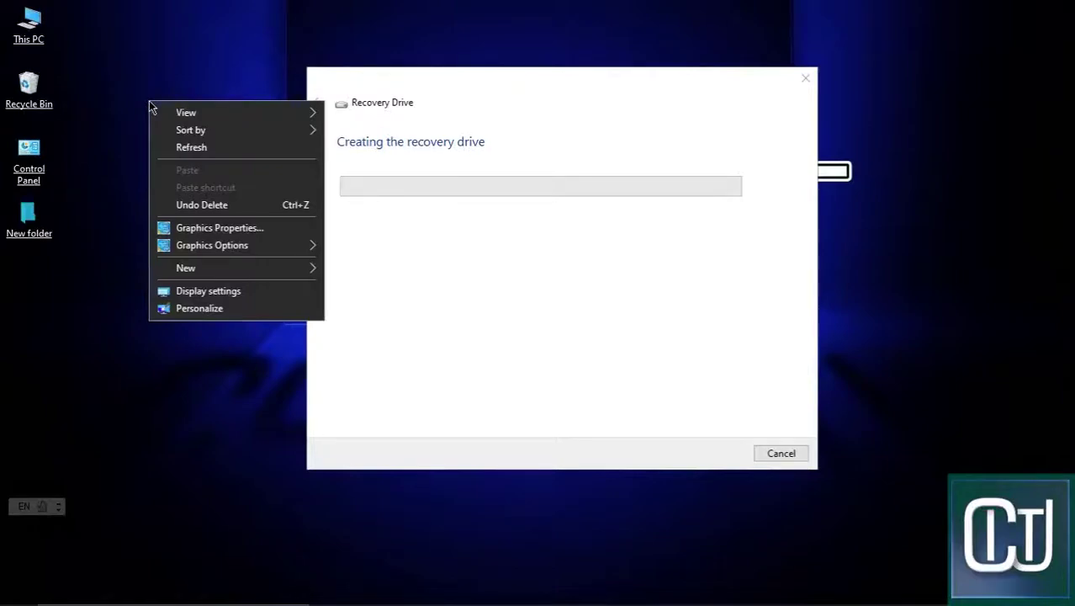
{"action": "left_click", "coordinate": [164, 149]}
{"action": "right_click", "coordinate": [164, 152]}
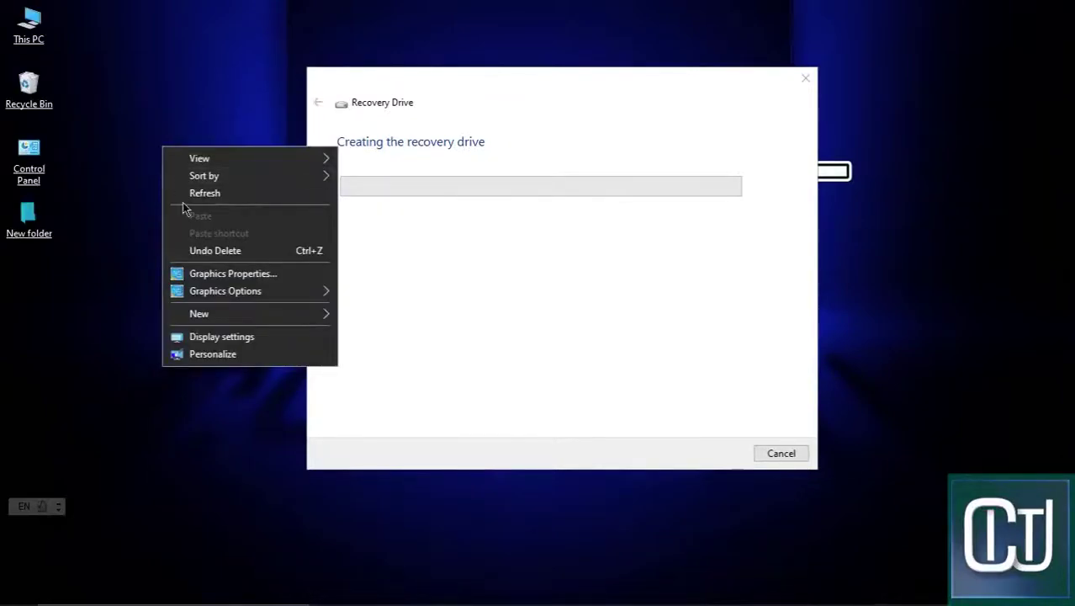
{"action": "left_click", "coordinate": [162, 192]}
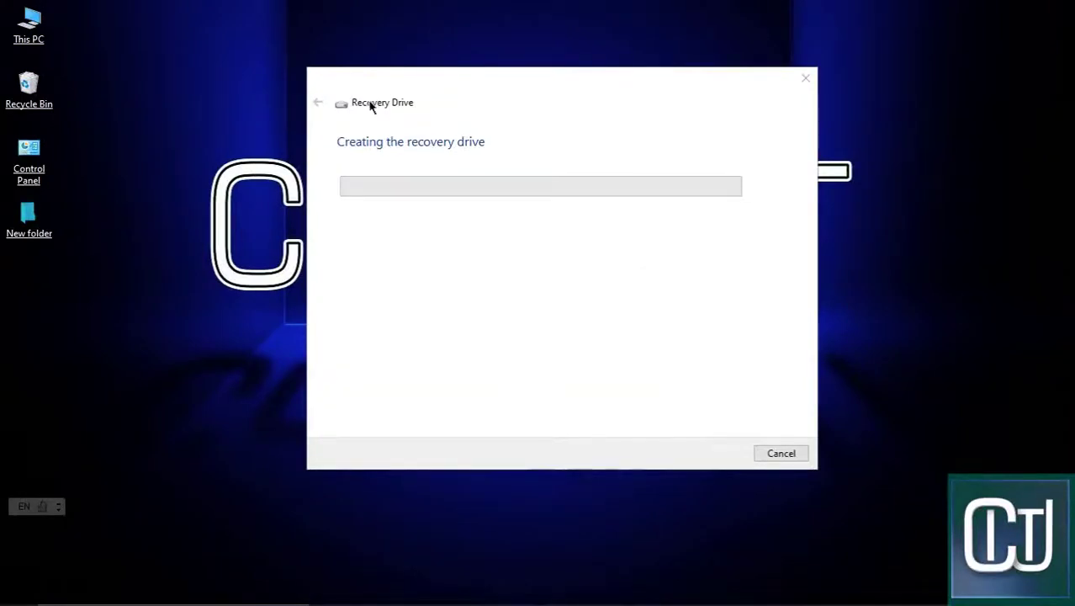
{"action": "left_click_drag", "start_coordinate": [385, 87], "coordinate": [402, 43]}
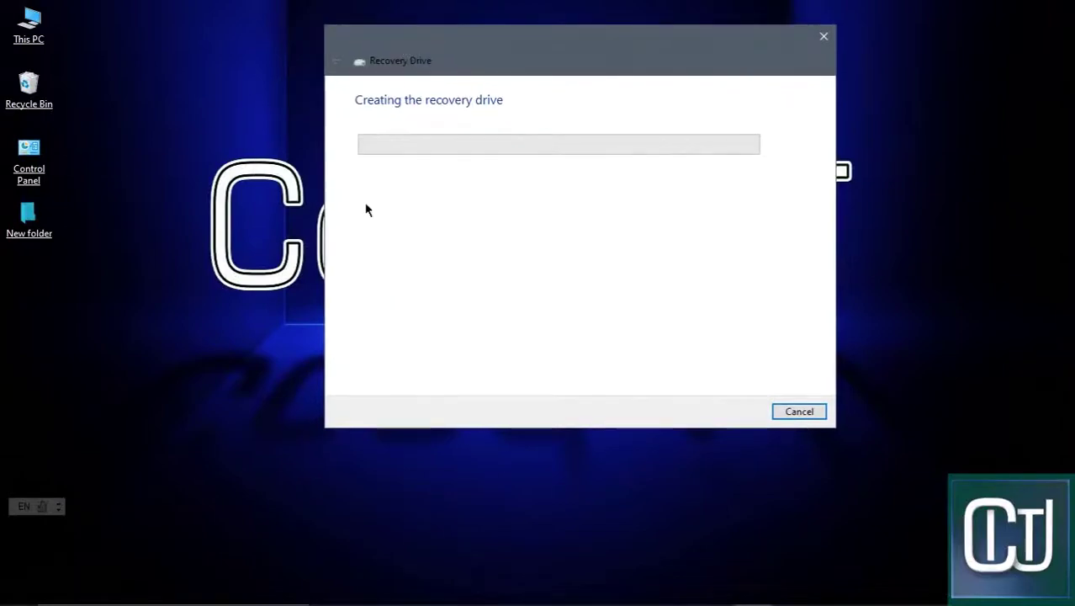
{"action": "right_click", "coordinate": [201, 217]}
{"action": "left_click", "coordinate": [228, 267]}
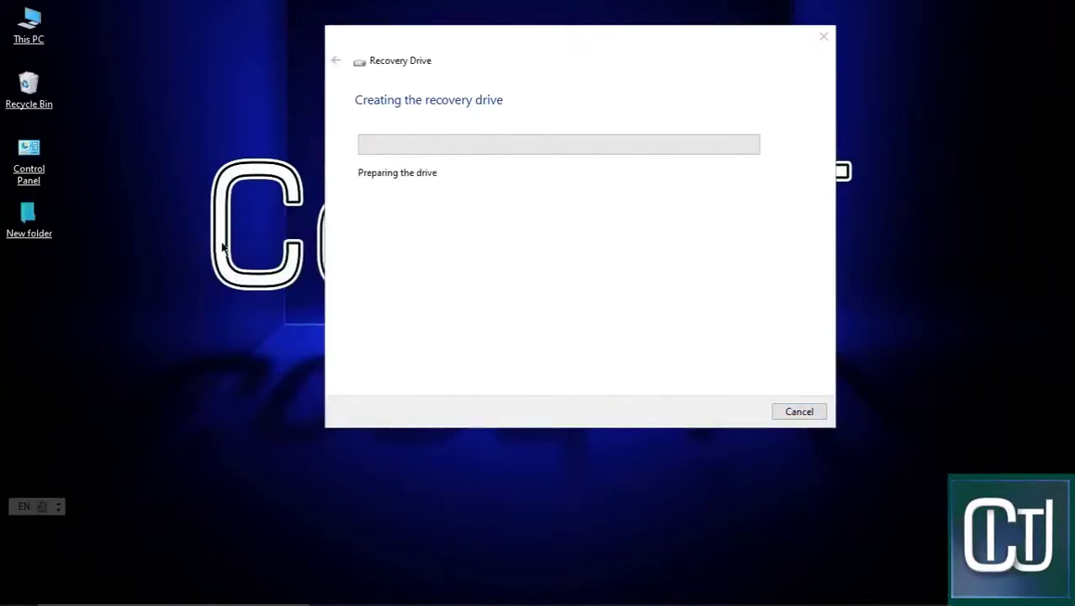
{"action": "right_click", "coordinate": [192, 147]}
{"action": "left_click", "coordinate": [223, 186]}
{"action": "right_click", "coordinate": [59, 195]}
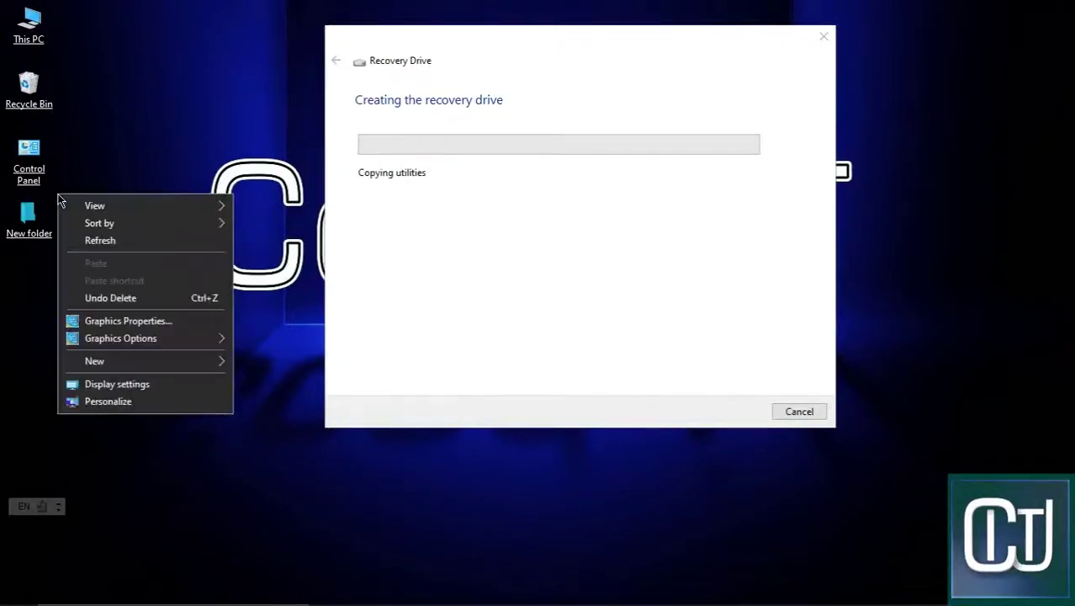
{"action": "left_click", "coordinate": [102, 242]}
{"action": "right_click", "coordinate": [106, 245]}
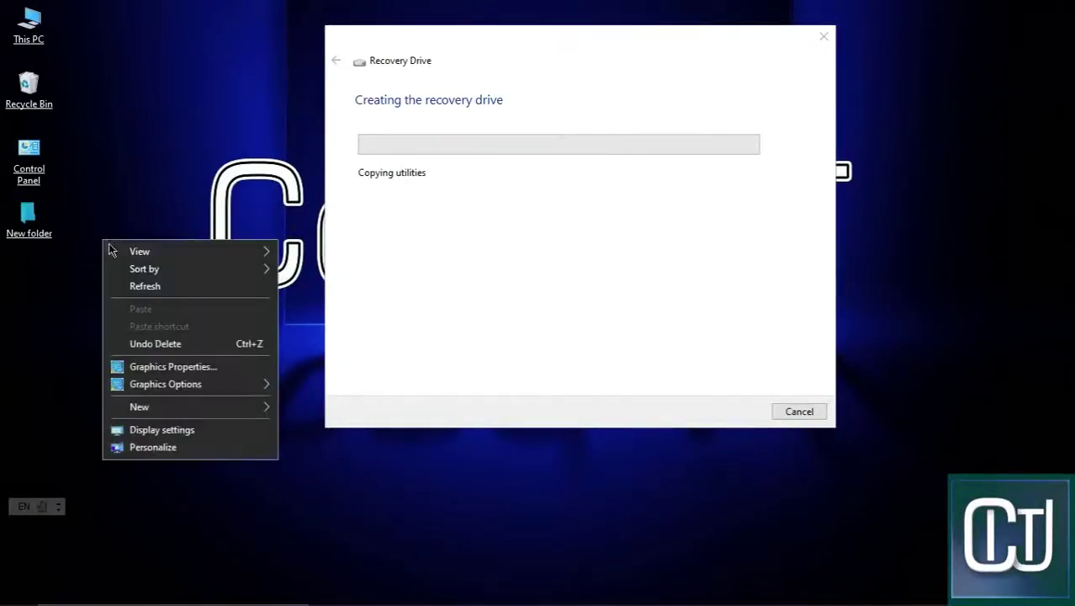
{"action": "left_click", "coordinate": [126, 282]}
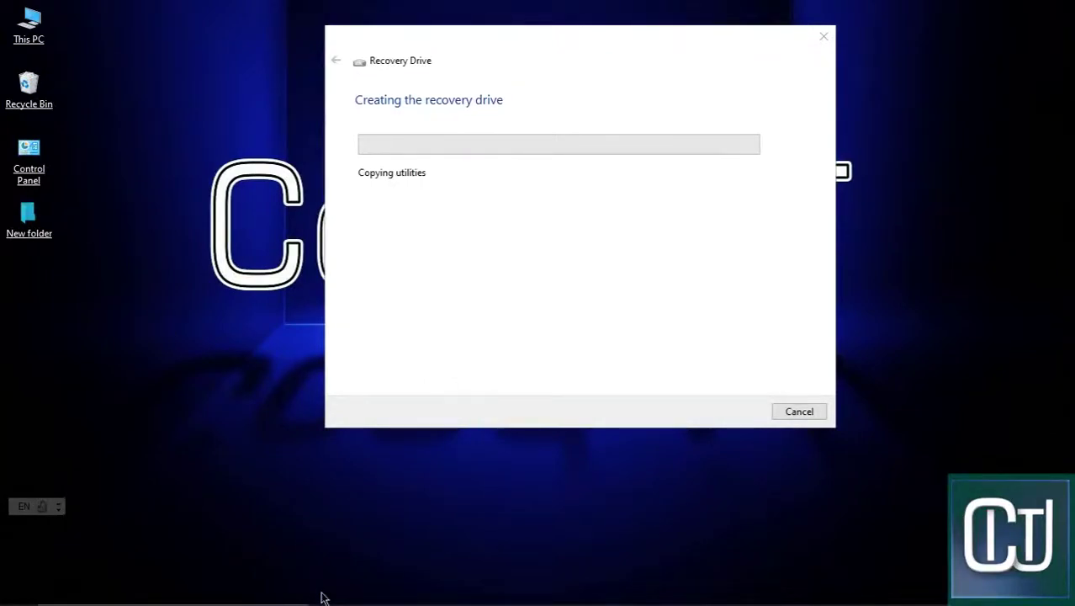
- Close the VLC video window that is still open in the background
{"action": "mouse_move", "coordinate": [421, 602]}
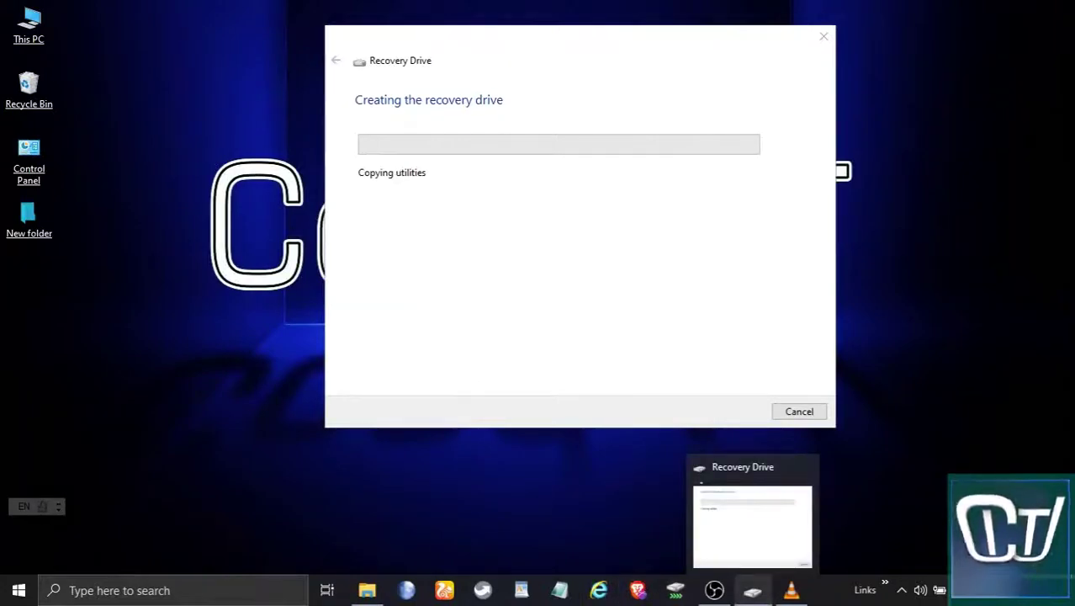
{"action": "mouse_move", "coordinate": [788, 598]}
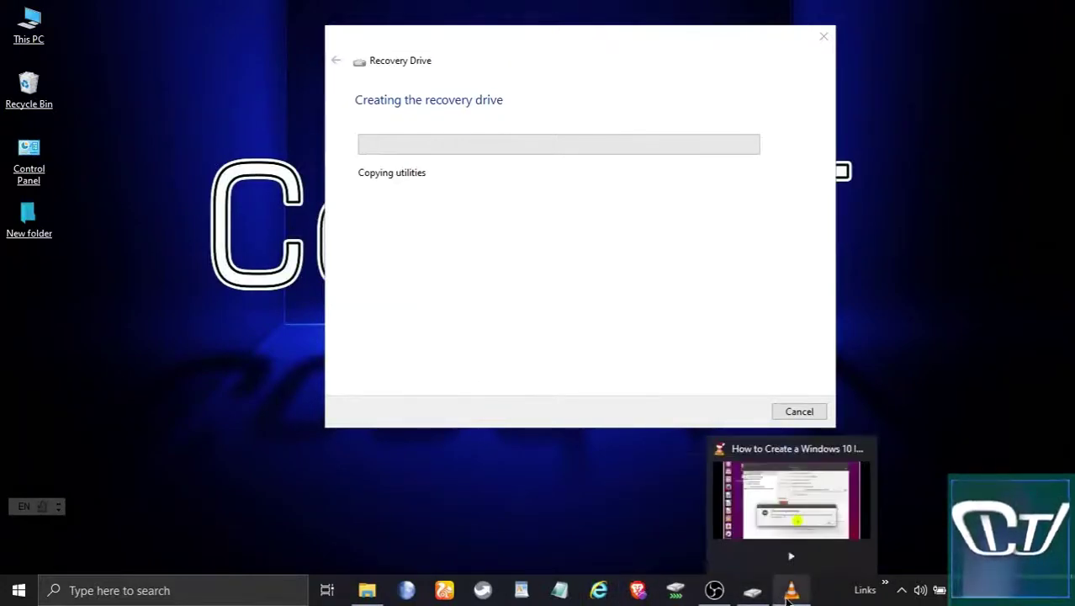
{"action": "left_click", "coordinate": [866, 456]}
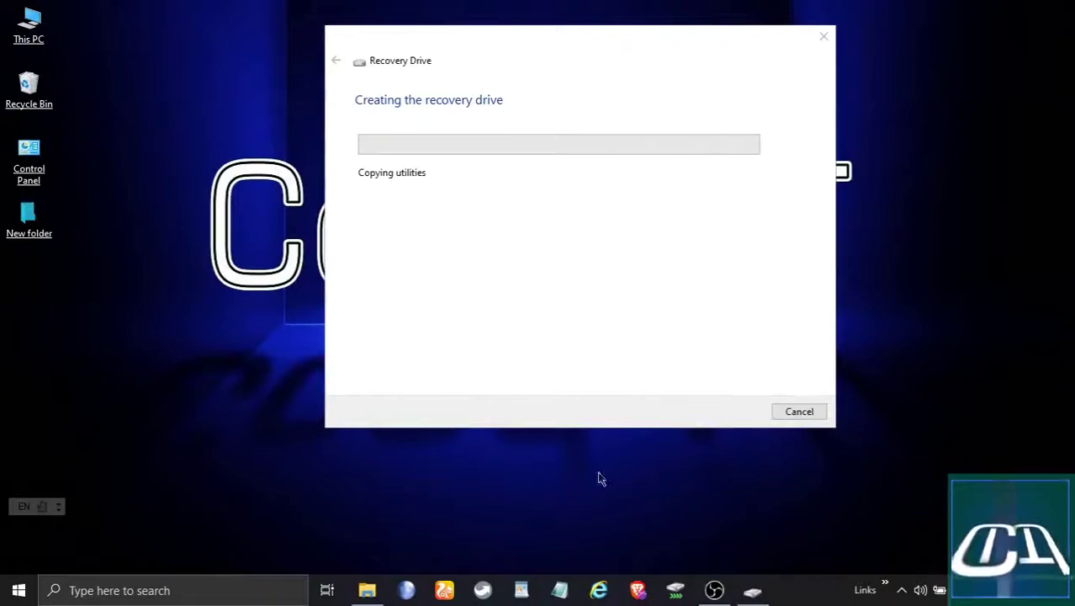
{"action": "right_click", "coordinate": [174, 202]}
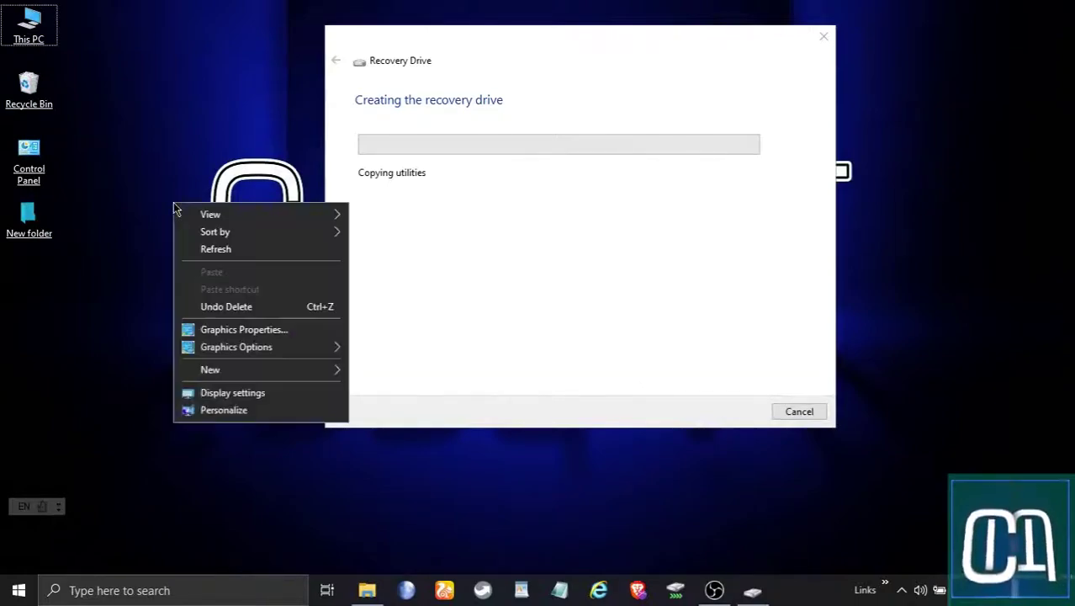
{"action": "left_click", "coordinate": [195, 247]}
{"action": "right_click", "coordinate": [171, 124]}
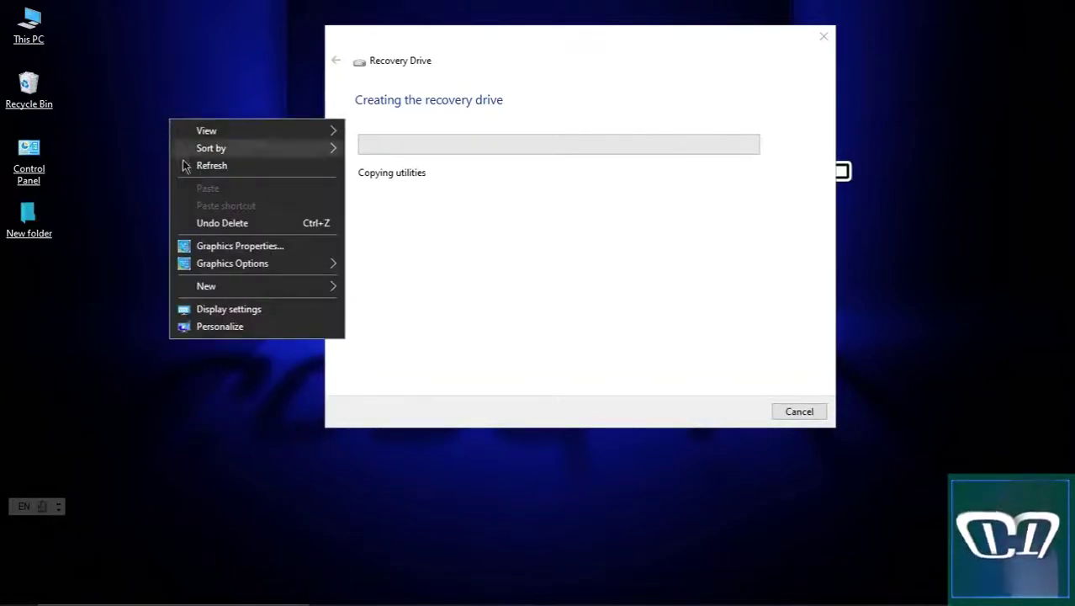
{"action": "left_click", "coordinate": [183, 163]}
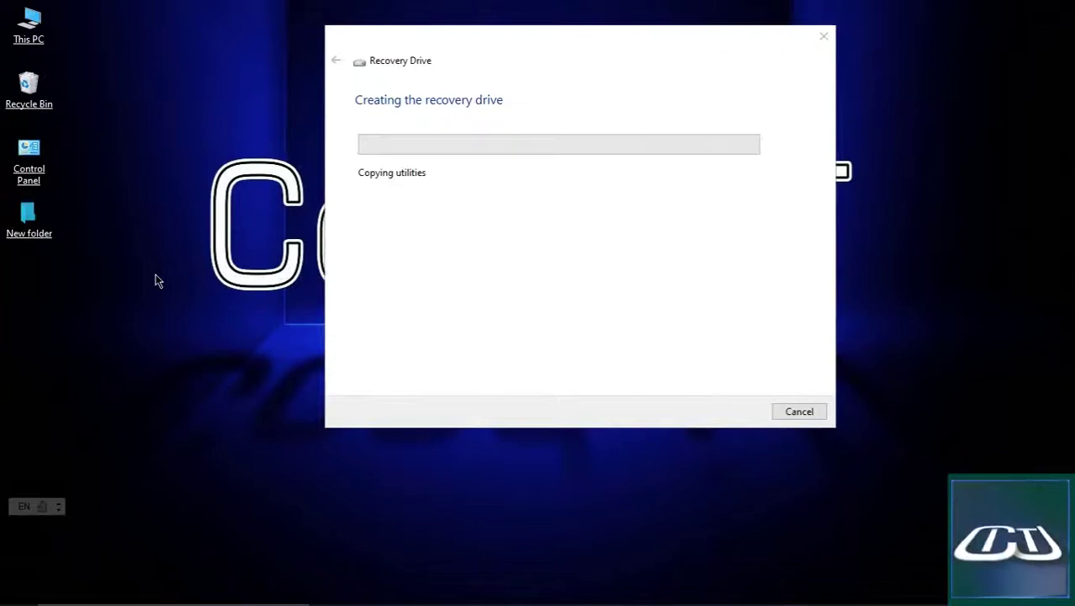
- Move the Recovery Drive wizard aside and open This PC beside it, enlarging its window to show all drives
{"action": "left_click_drag", "start_coordinate": [522, 34], "coordinate": [734, 36]}
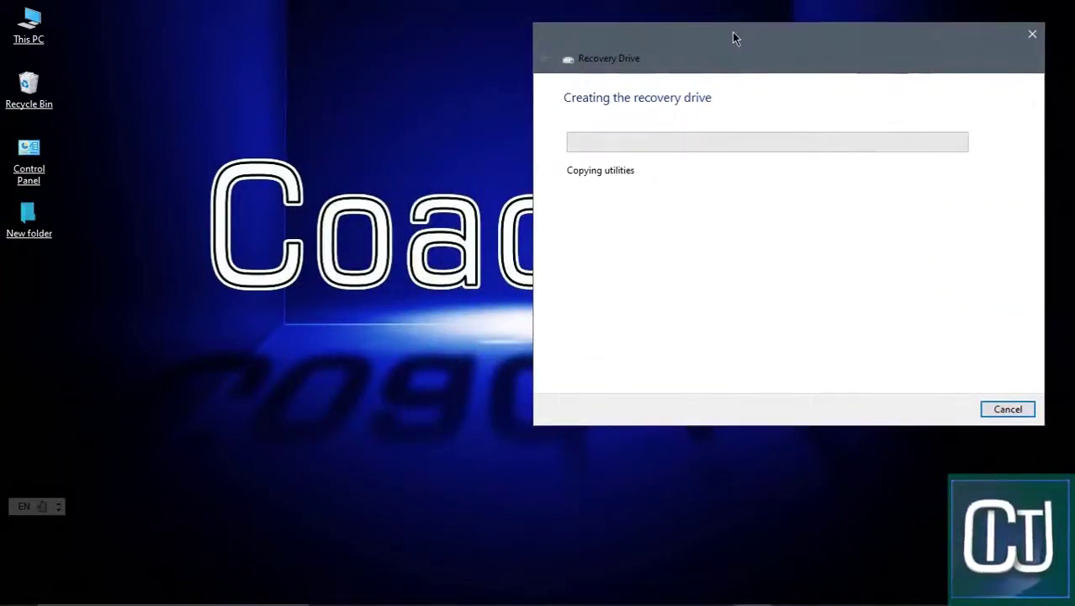
{"action": "left_click", "coordinate": [46, 38]}
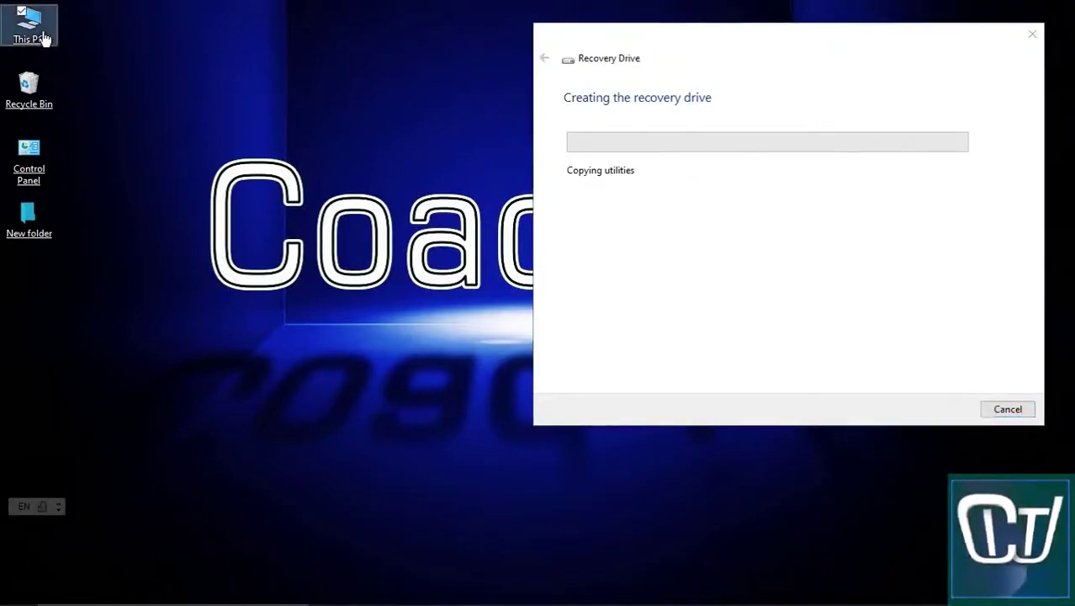
{"action": "double_click", "coordinate": [46, 38]}
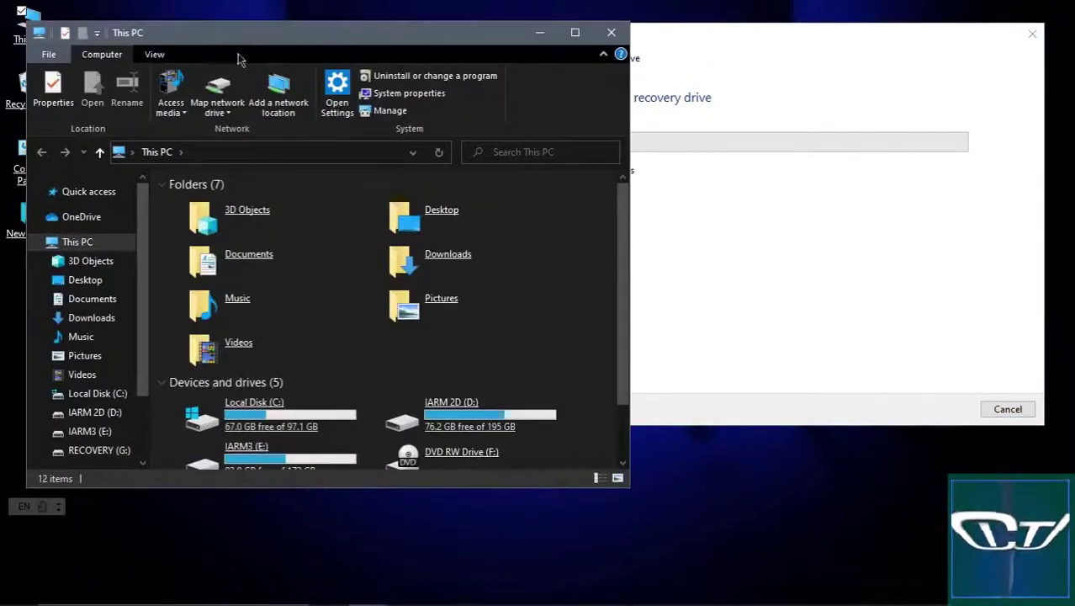
{"action": "left_click_drag", "start_coordinate": [319, 44], "coordinate": [308, 33]}
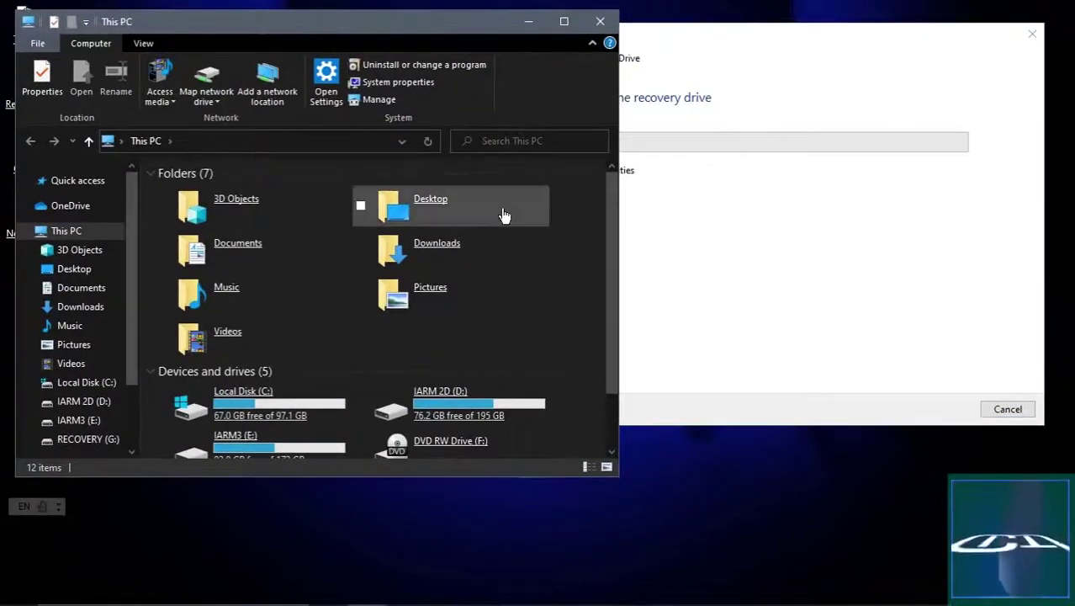
{"action": "left_click_drag", "start_coordinate": [611, 277], "coordinate": [609, 327]}
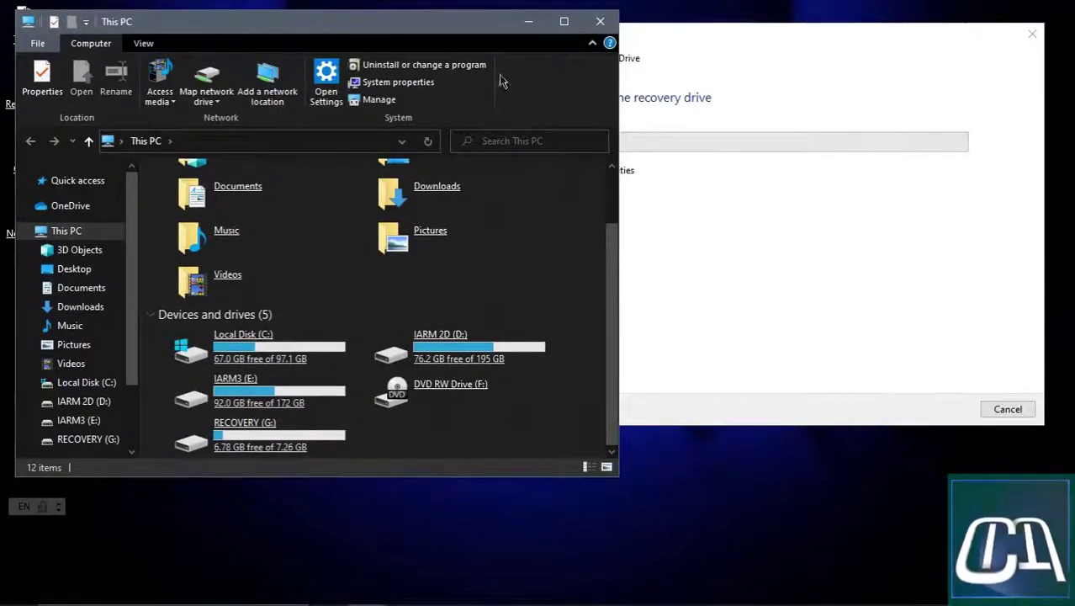
{"action": "left_click_drag", "start_coordinate": [452, 32], "coordinate": [441, 24]}
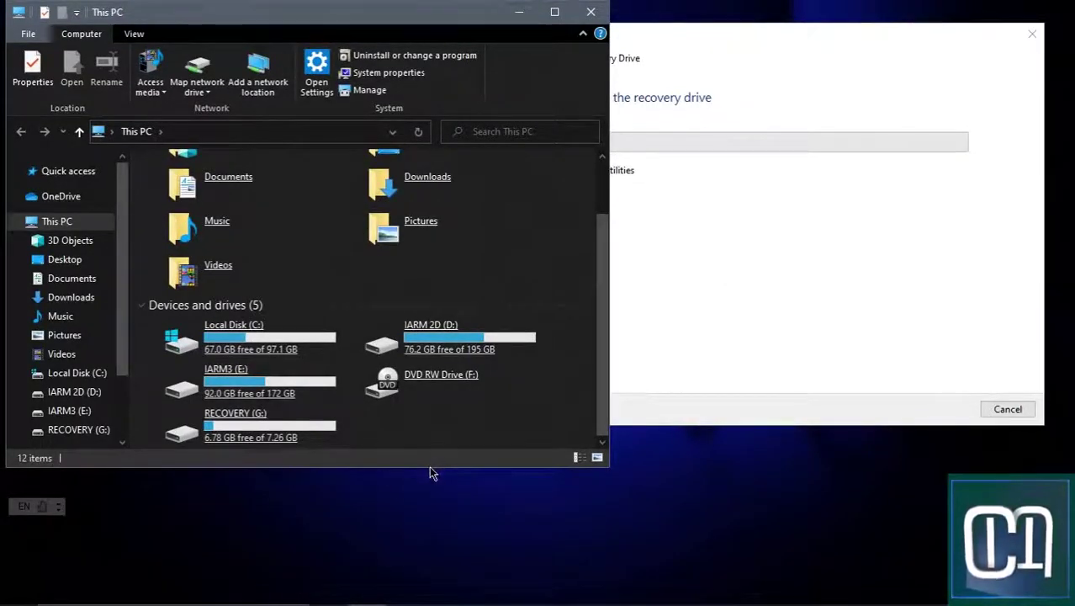
{"action": "left_click_drag", "start_coordinate": [428, 470], "coordinate": [413, 588]}
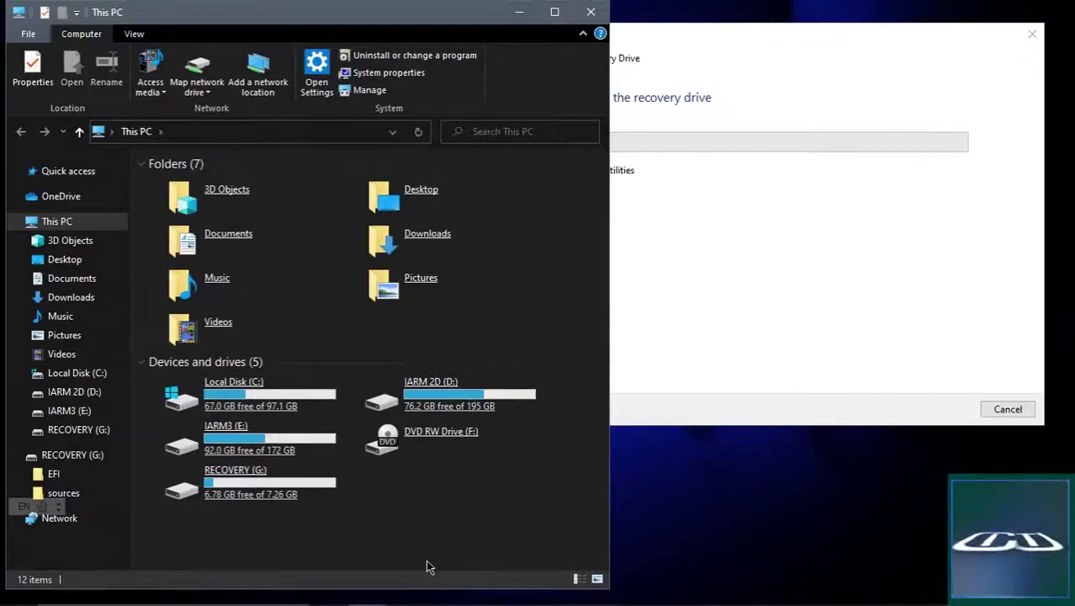
- Bring the Recovery Drive wizard to the front, finish it once the drive is ready, and refresh the desktop
{"action": "left_click", "coordinate": [680, 44]}
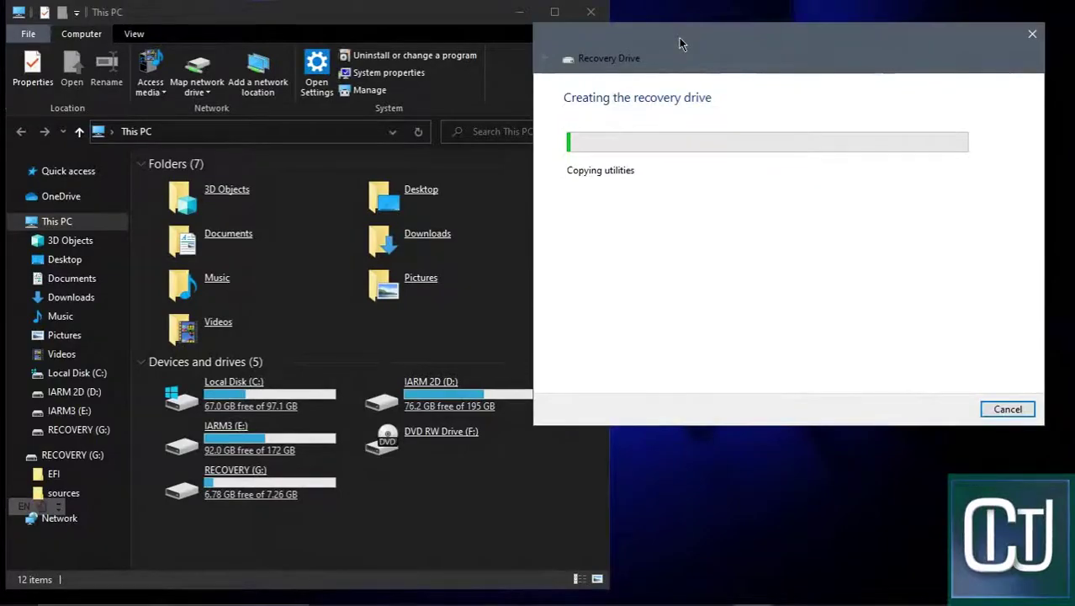
{"action": "mouse_move", "coordinate": [686, 604]}
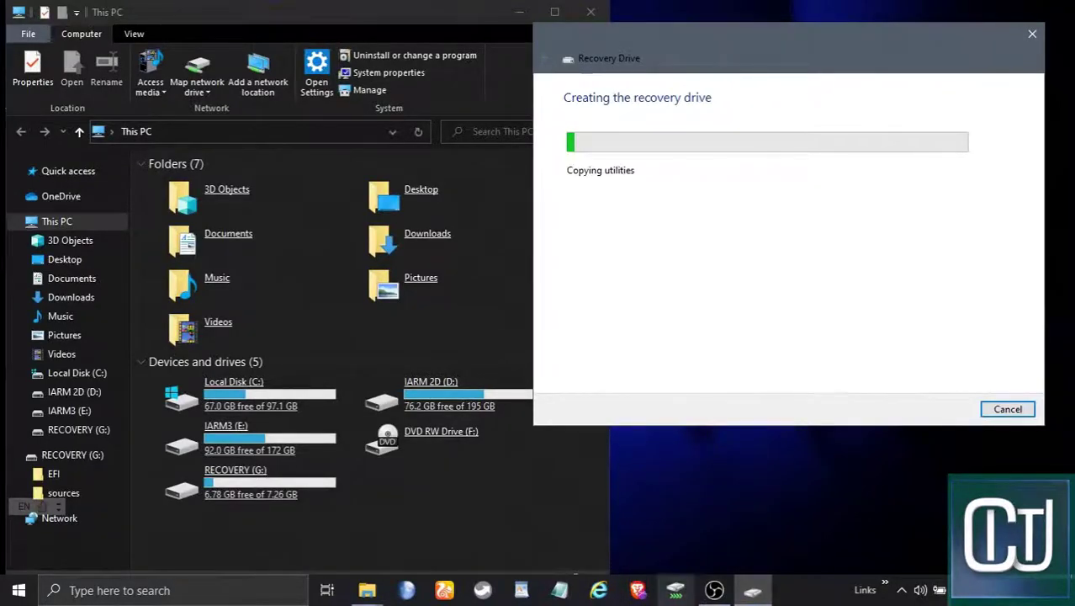
{"action": "mouse_move", "coordinate": [716, 594]}
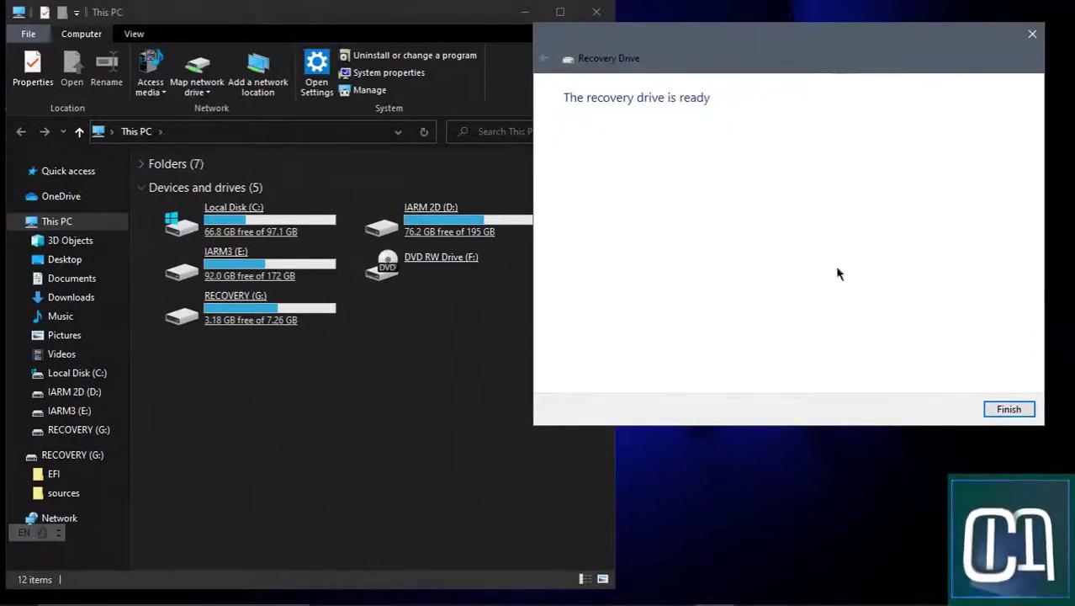
{"action": "left_click", "coordinate": [1008, 410]}
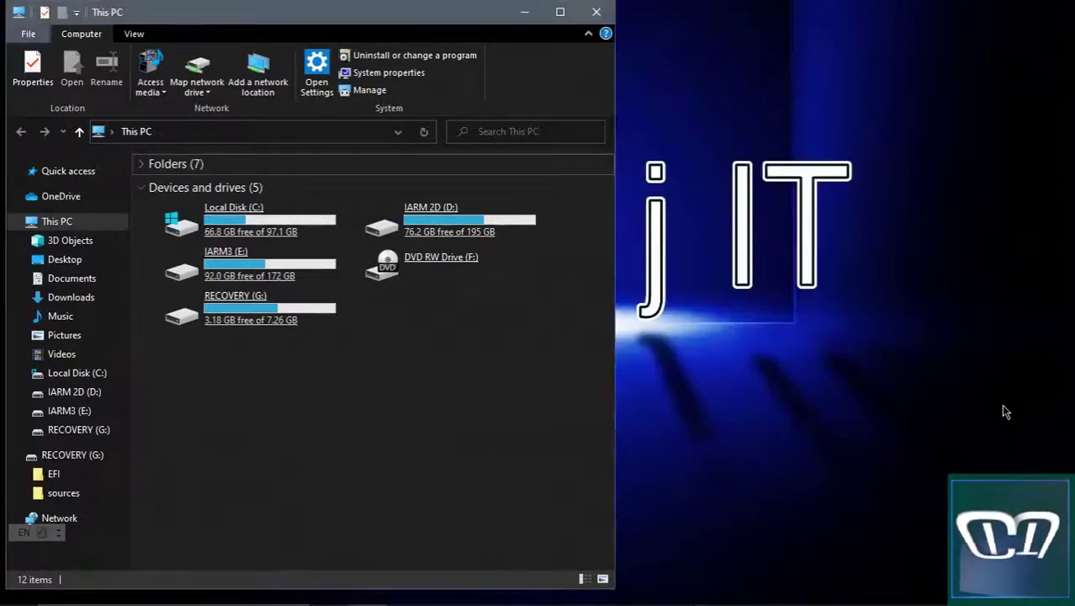
{"action": "right_click", "coordinate": [880, 239]}
{"action": "left_click", "coordinate": [899, 291]}
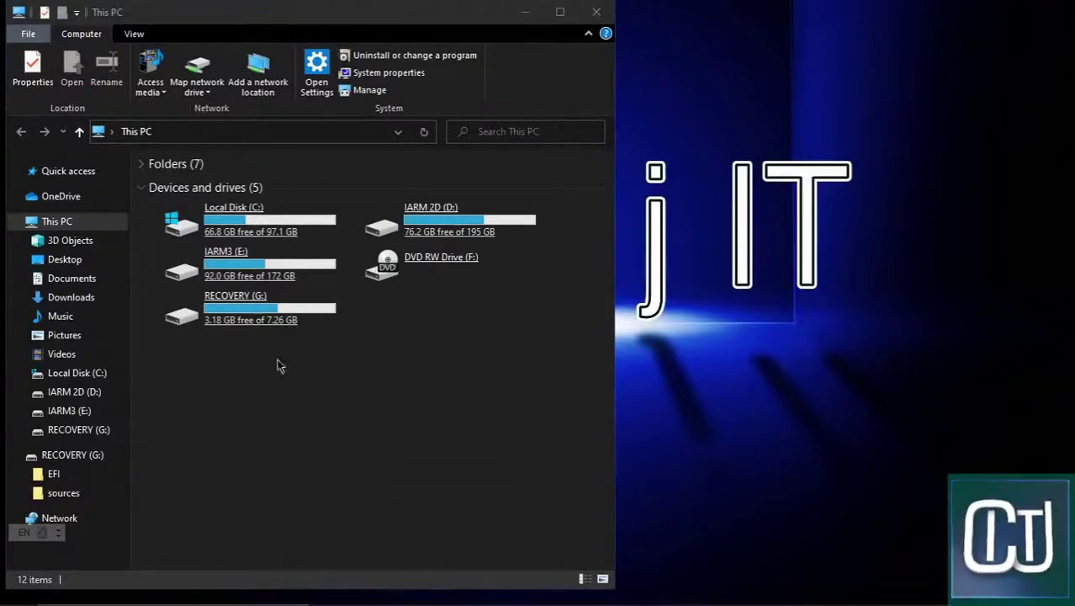
- Examine the sources folder on the RECOVERY (G:) drive in a maximized window
{"action": "left_click", "coordinate": [277, 306]}
{"action": "double_click", "coordinate": [277, 305]}
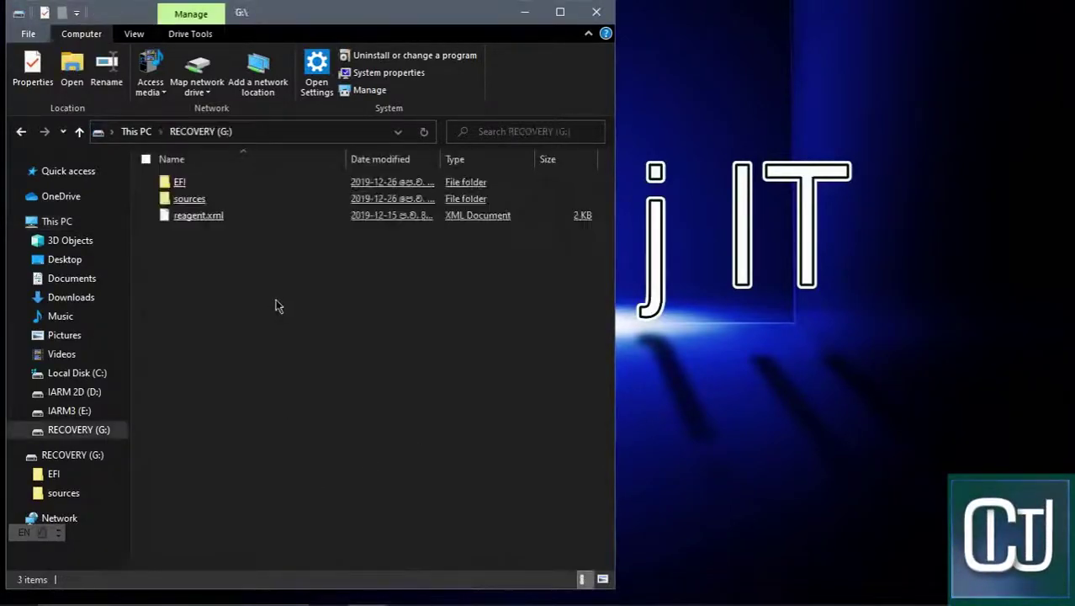
{"action": "double_click", "coordinate": [217, 200]}
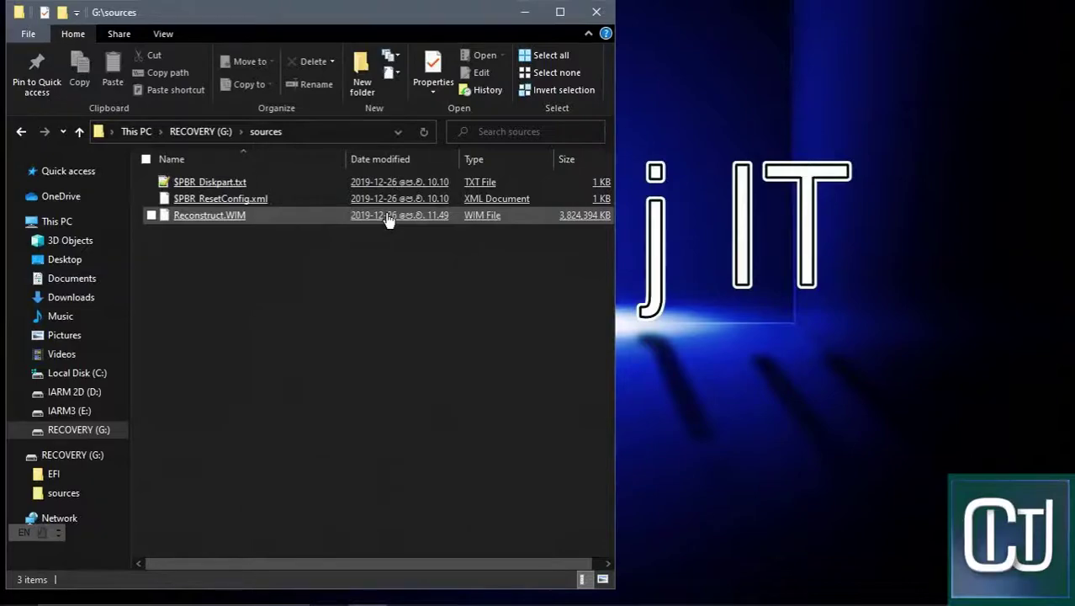
{"action": "left_click", "coordinate": [561, 11]}
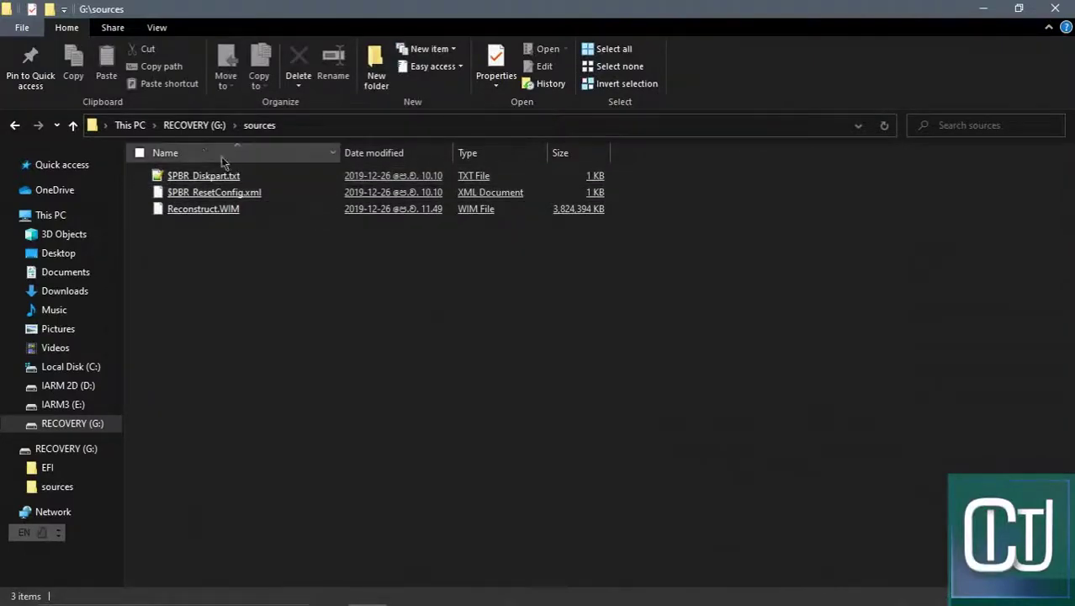
- Return to the root of RECOVERY (G:) and look inside the Microsoft folder within EFI
{"action": "left_click", "coordinate": [211, 123]}
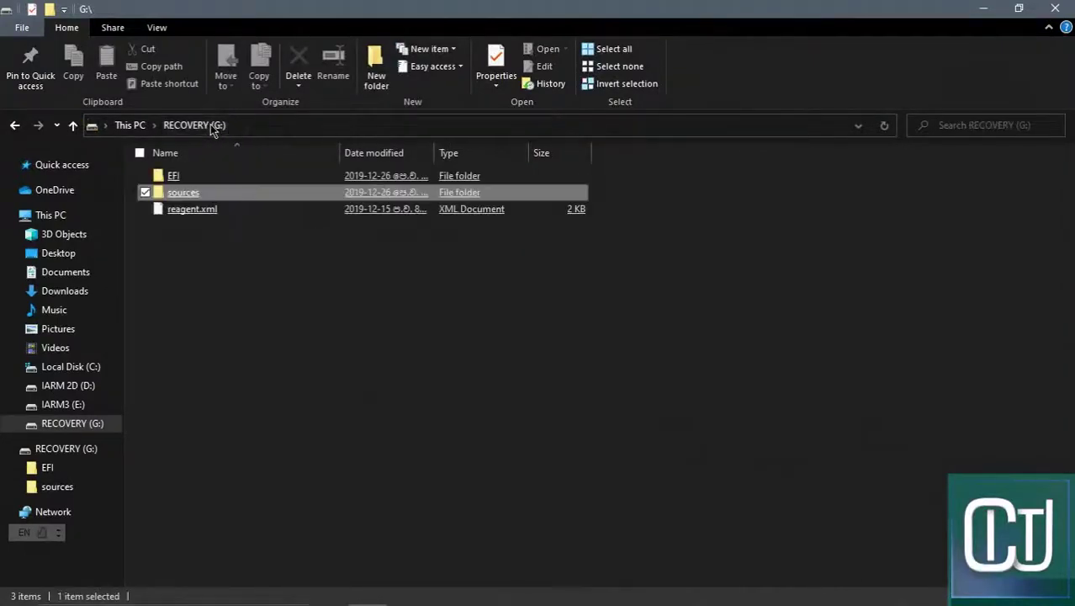
{"action": "left_click", "coordinate": [209, 179]}
{"action": "double_click", "coordinate": [209, 179]}
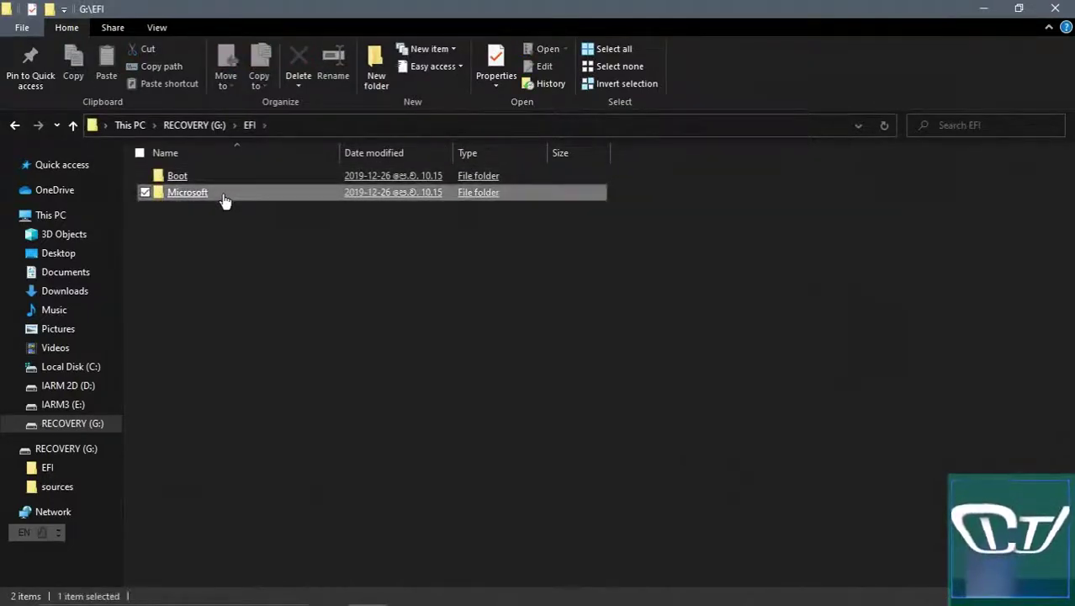
{"action": "double_click", "coordinate": [225, 200]}
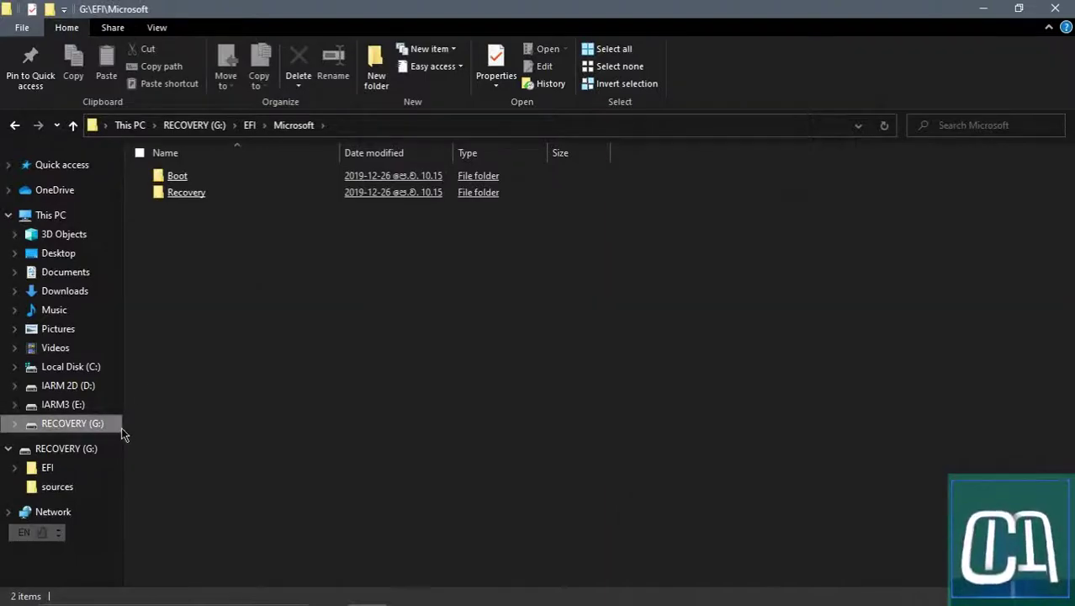
- Go back to This PC, check the used and free space in the properties of the RECOVERY (G:) drive, and close them
{"action": "left_click", "coordinate": [183, 125]}
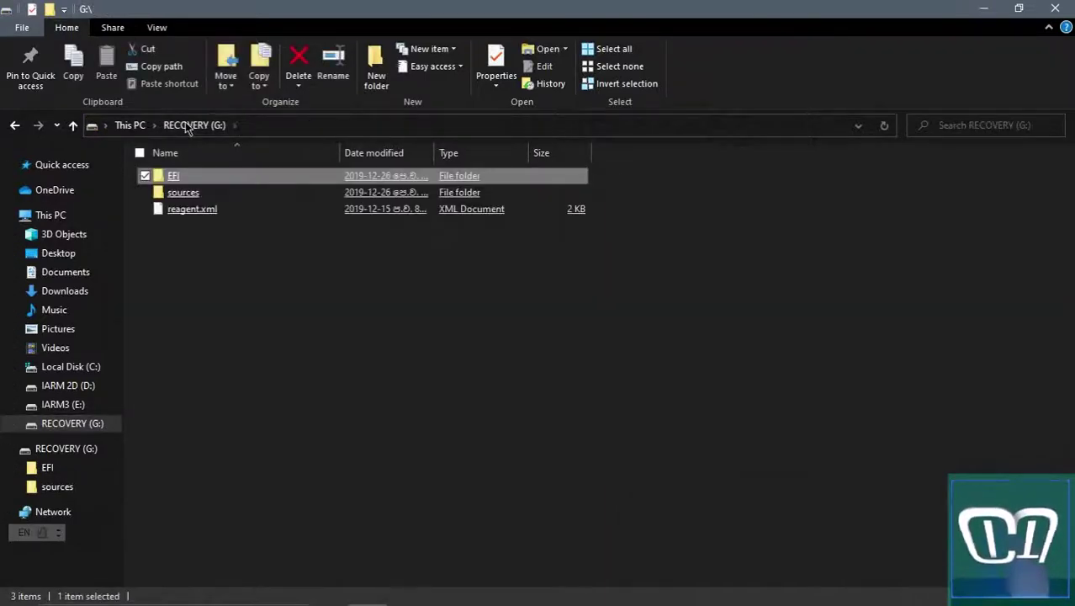
{"action": "left_click", "coordinate": [128, 125]}
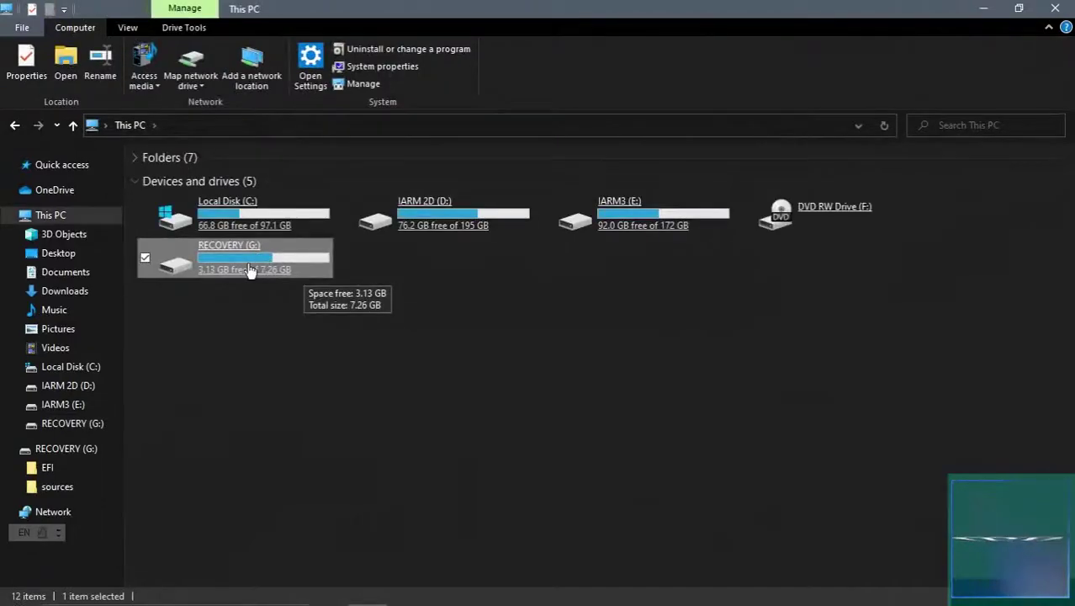
{"action": "key", "text": "alt+Return"}
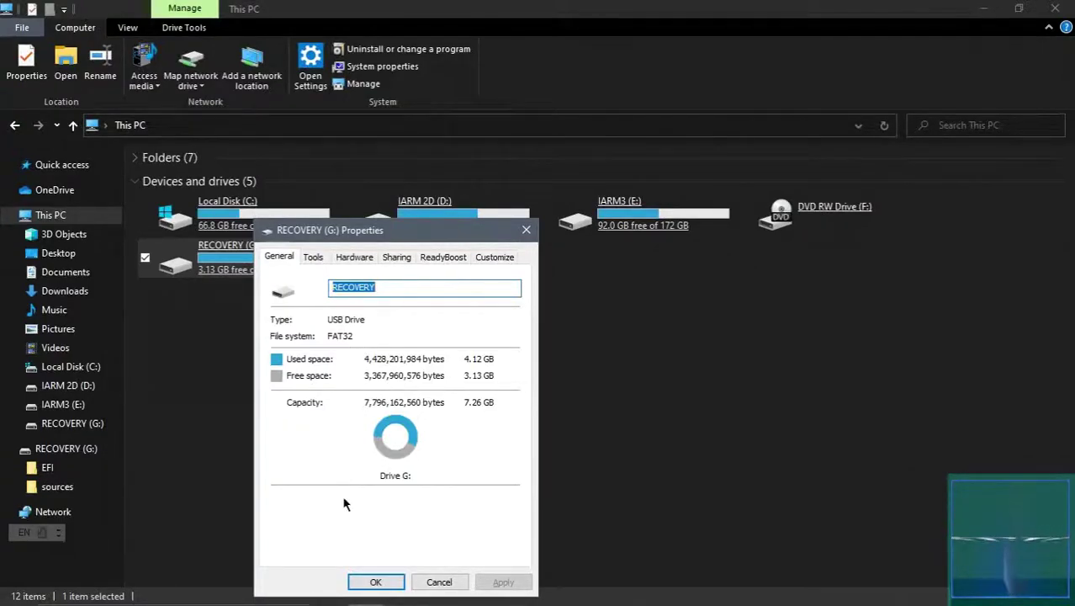
{"action": "left_click", "coordinate": [376, 581]}
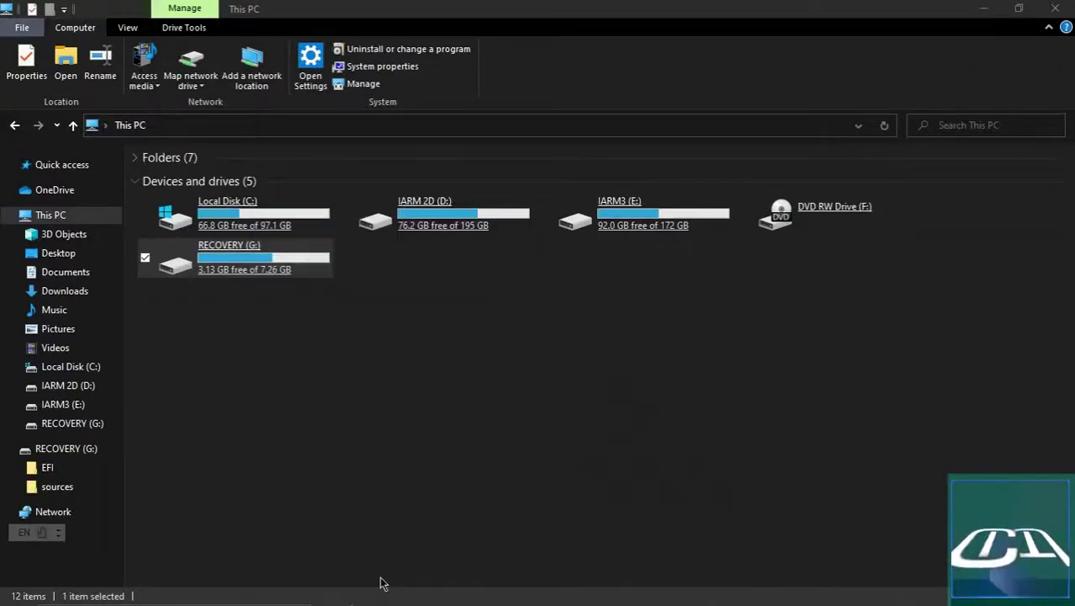
{"action": "left_click", "coordinate": [391, 481]}
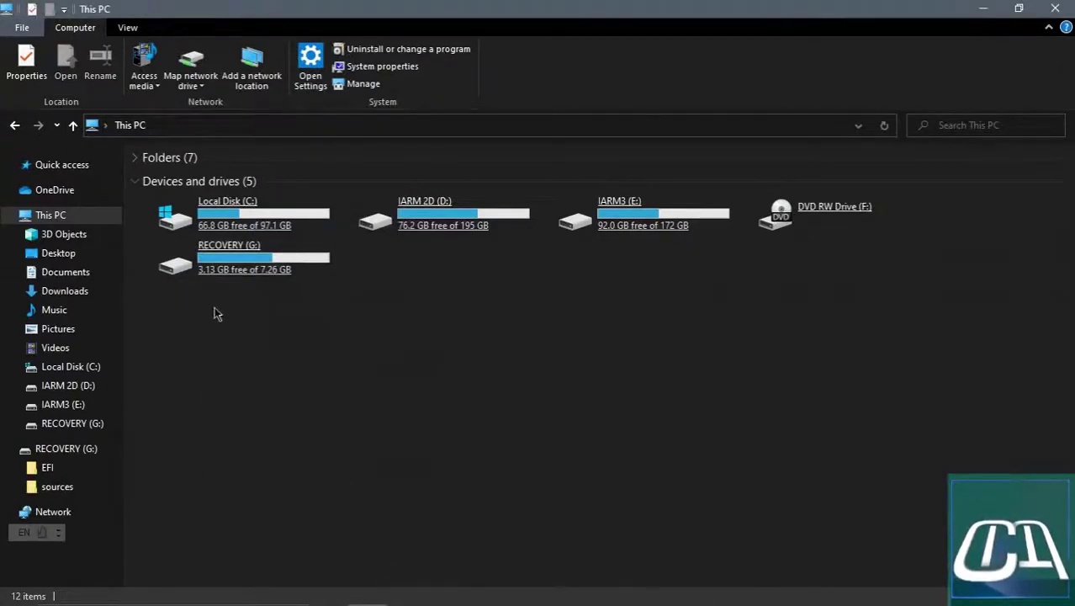
- Eject the RECOVERY (G:) drive, continuing even if the drive is in use
{"action": "right_click", "coordinate": [206, 265]}
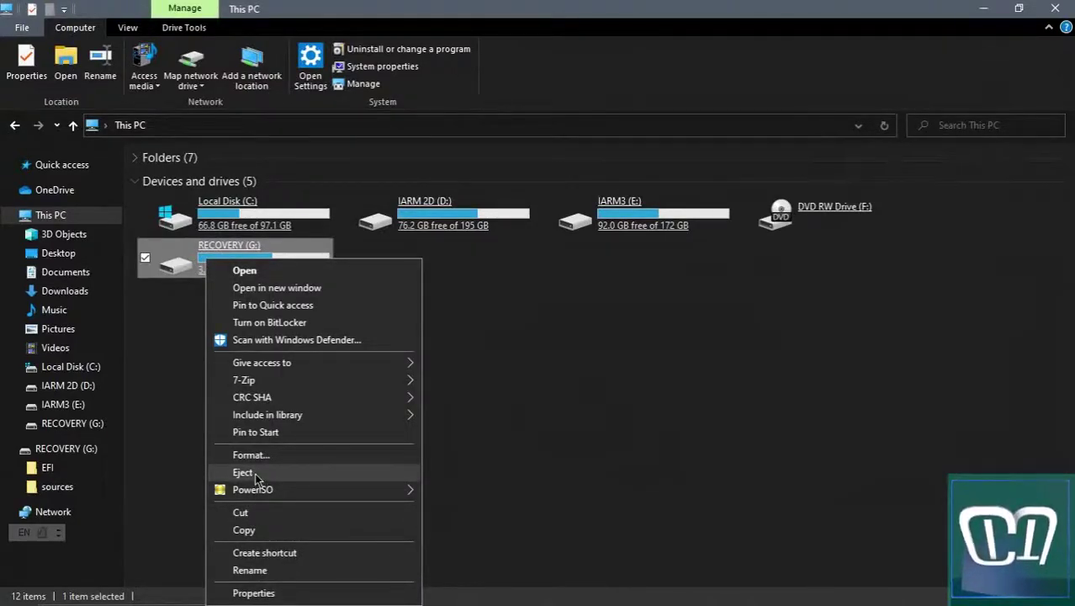
{"action": "left_click", "coordinate": [243, 472]}
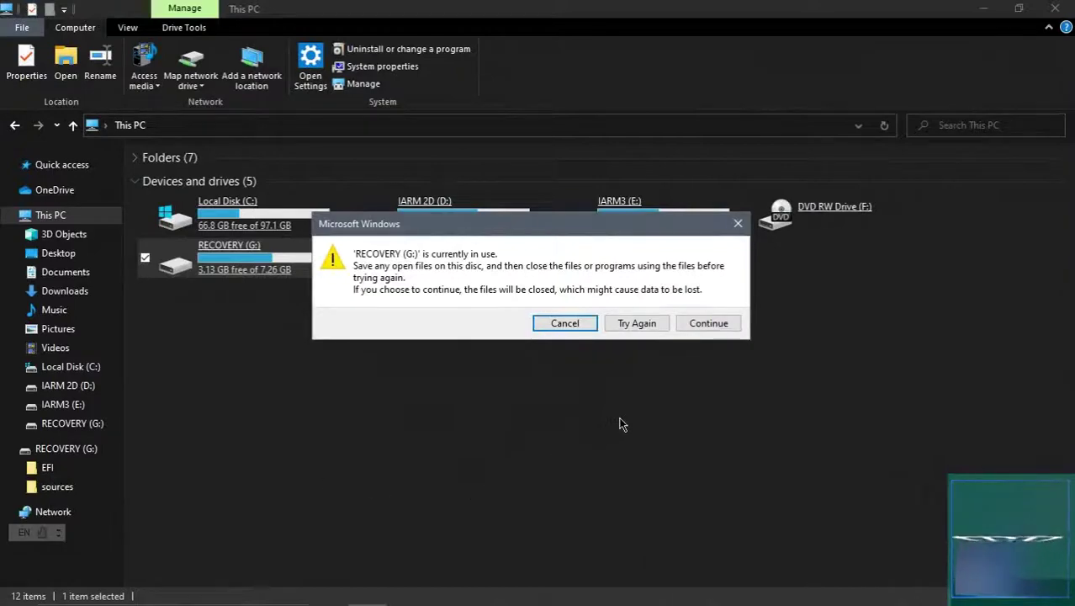
{"action": "left_click", "coordinate": [709, 325]}
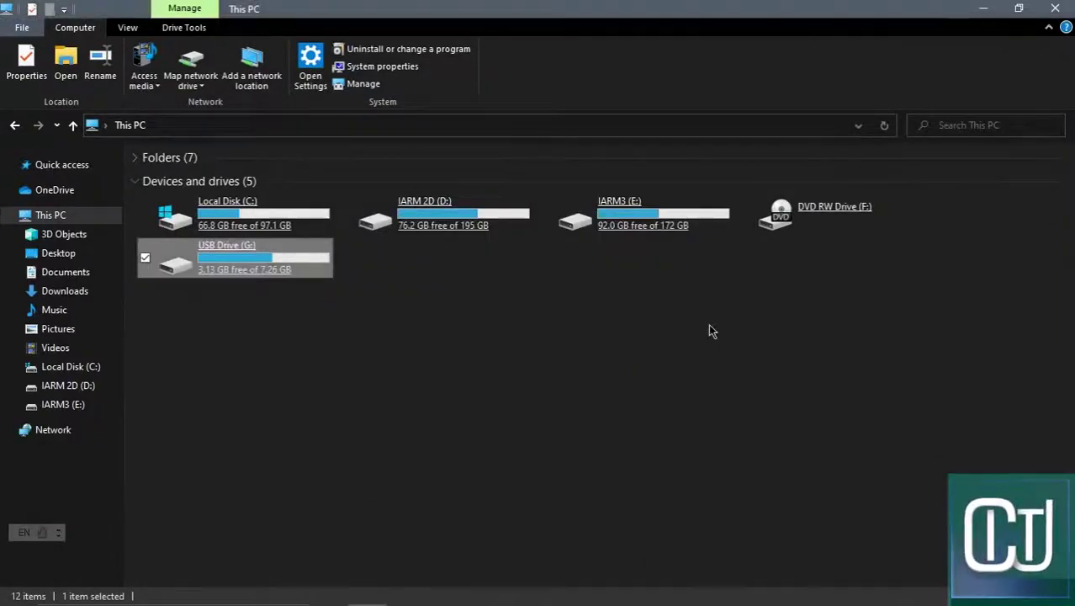